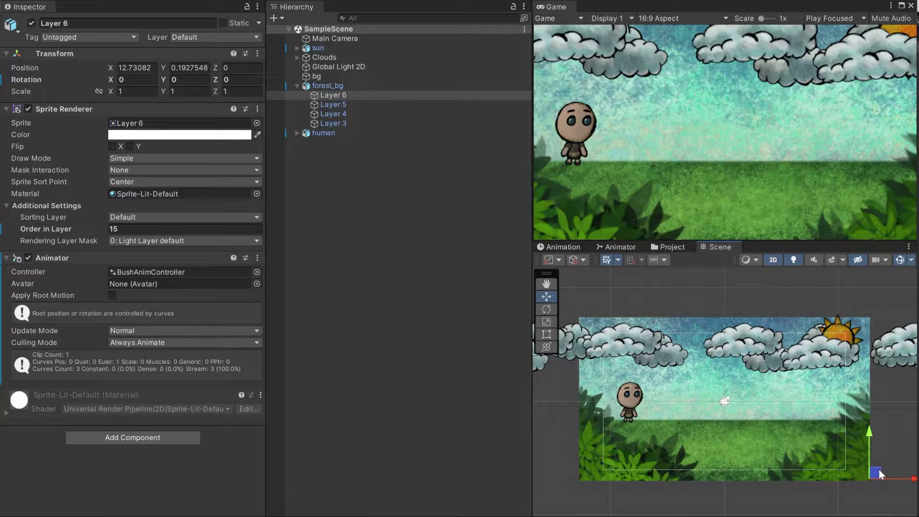
pyautogui.moveTo(879, 470); pyautogui.dragTo(879, 468)
pyautogui.click(340, 105)
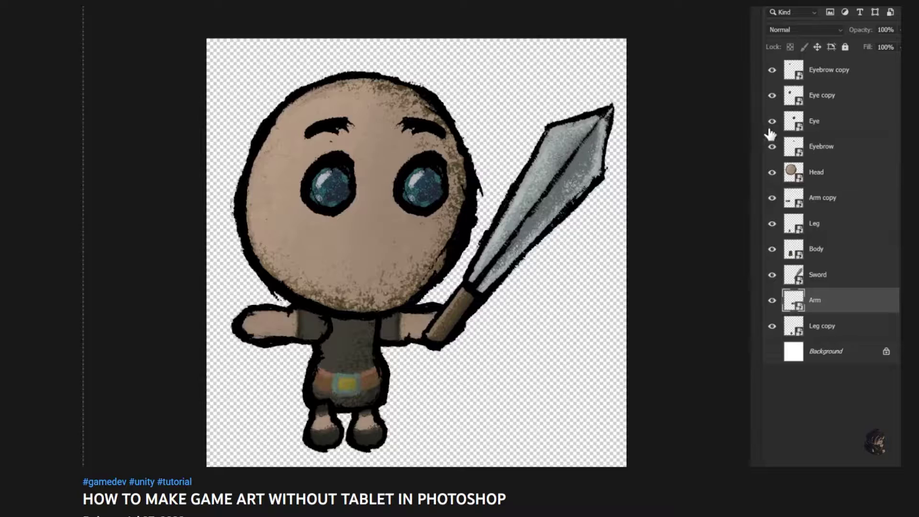
pyautogui.click(822, 79)
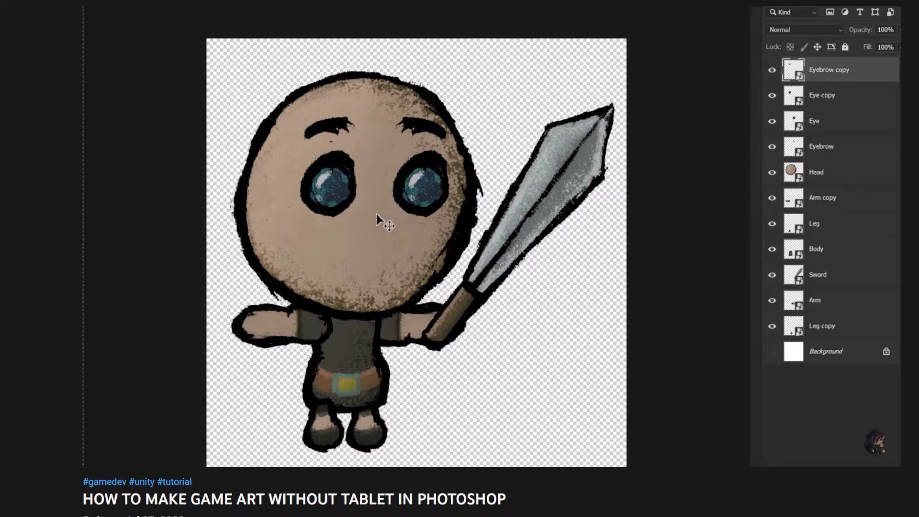
pyautogui.hotkey('ctrl', 't')
pyautogui.press('Return')
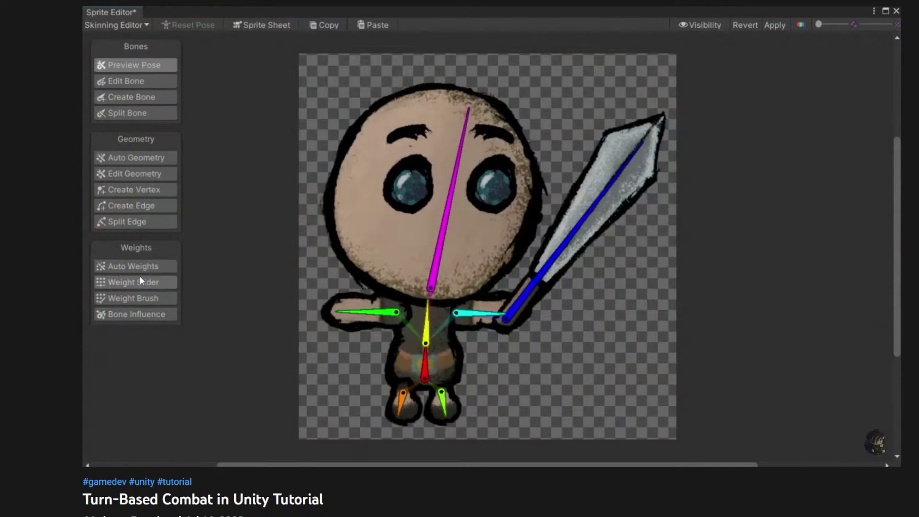
pyautogui.click(133, 296)
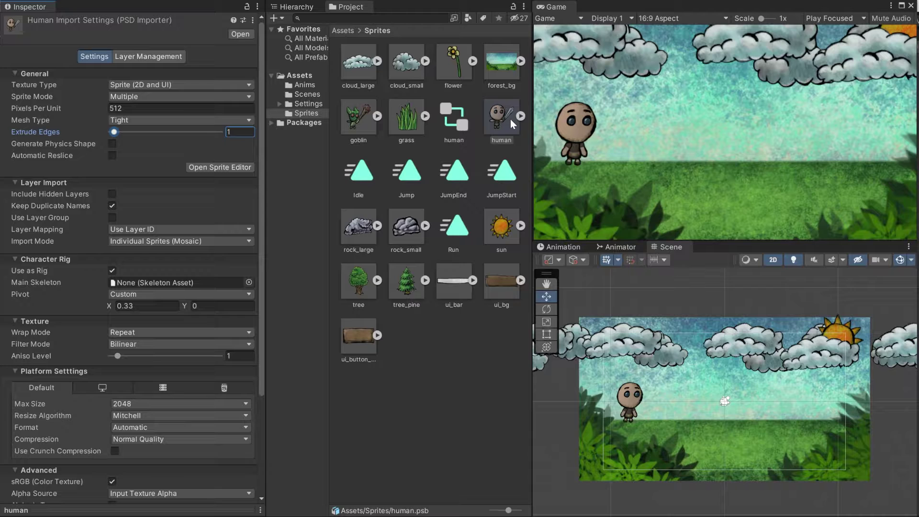
# Step: Open the human sprite in the Skinning Editor and pick the upper torso bone as parent for Create Bone
pyautogui.click(211, 166)
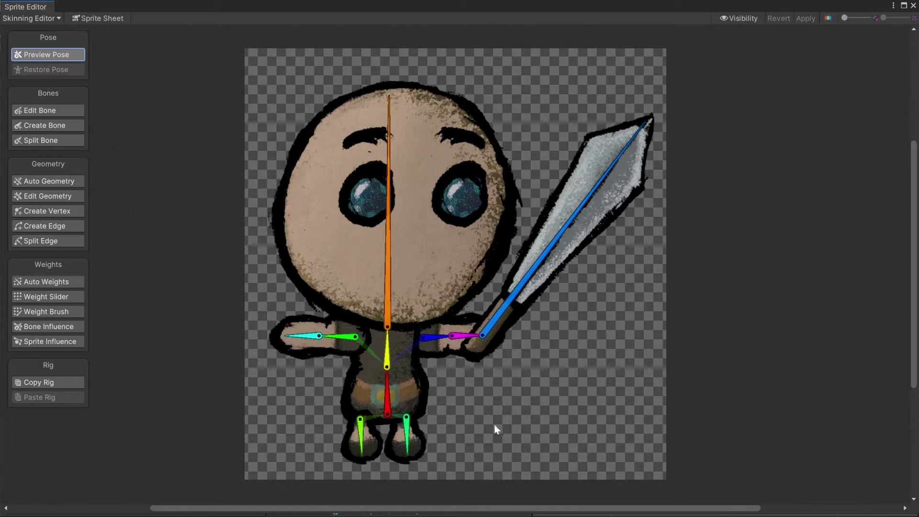
pyautogui.click(64, 125)
pyautogui.click(386, 408)
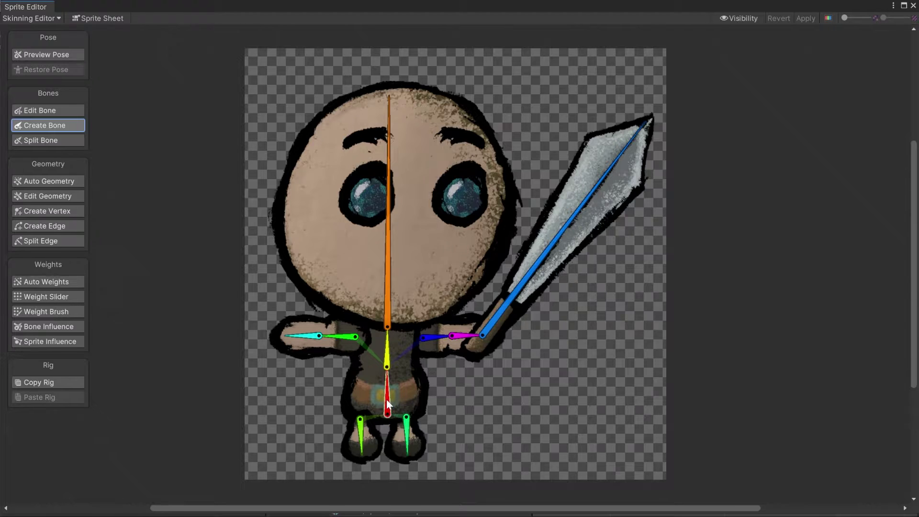
pyautogui.click(387, 355)
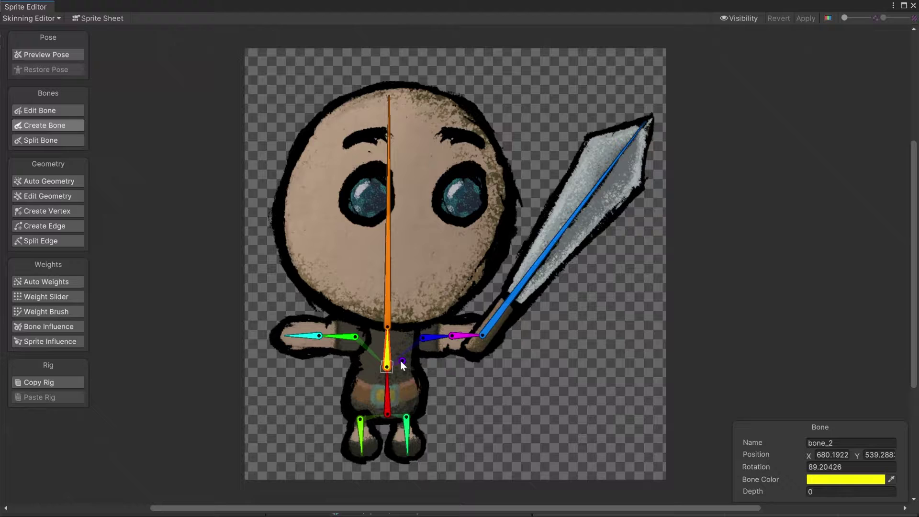
# Step: Try to add a horizontal child bone of the upper torso bone just below the sword arm
pyautogui.click(429, 362)
pyautogui.click(582, 359)
pyautogui.click(505, 364)
pyautogui.rightClick(401, 365)
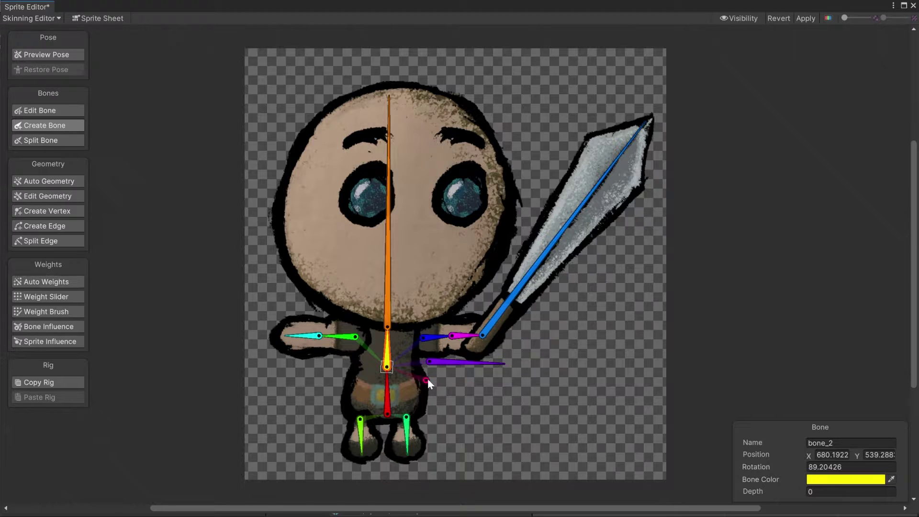
pyautogui.hotkey('ctrl', 'z')
pyautogui.click(389, 411)
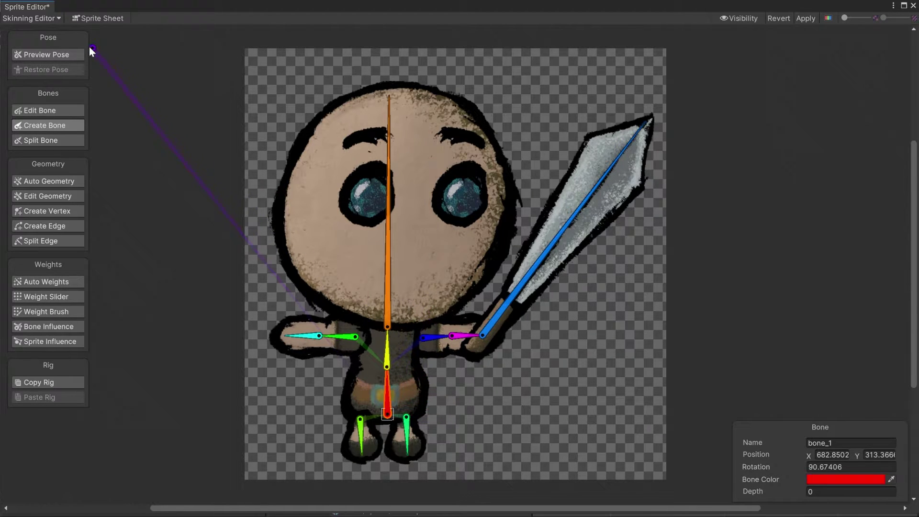
# Step: Test the rig in Preview Pose by rotating the head and sword-arm bones, undoing each rotation
pyautogui.click(62, 55)
pyautogui.moveTo(389, 261); pyautogui.dragTo(388, 262)
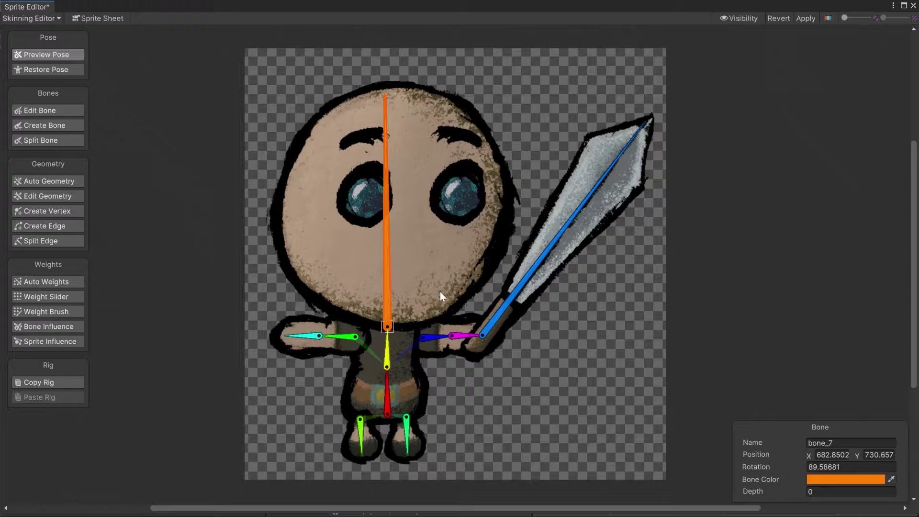
pyautogui.hotkey('ctrl', 'z')
pyautogui.click(496, 316)
pyautogui.moveTo(496, 316); pyautogui.dragTo(510, 314)
pyautogui.hotkey('ctrl', 'z')
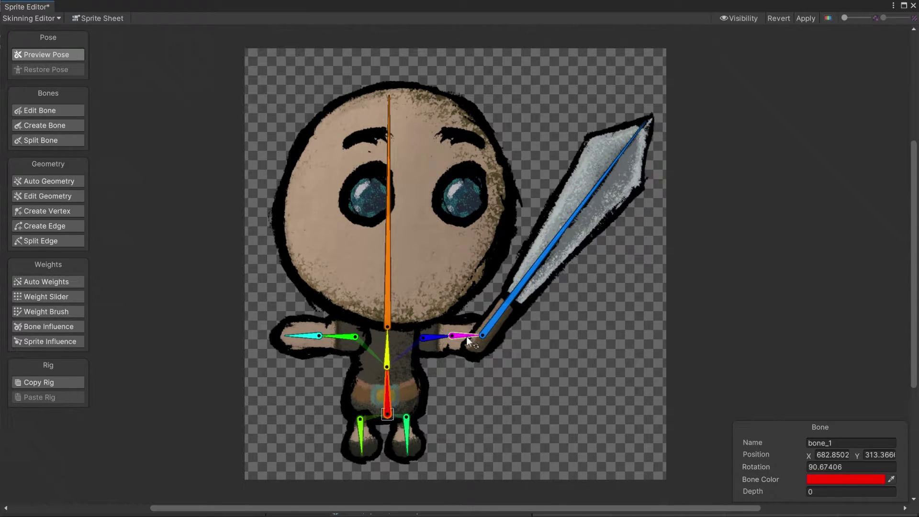
pyautogui.moveTo(466, 336); pyautogui.dragTo(473, 334)
pyautogui.hotkey('ctrl', 'z')
# Step: Show the auto geometry and examine the weights of the head, upper sword arm and leg beside it with Weight Brush
pyautogui.click(53, 182)
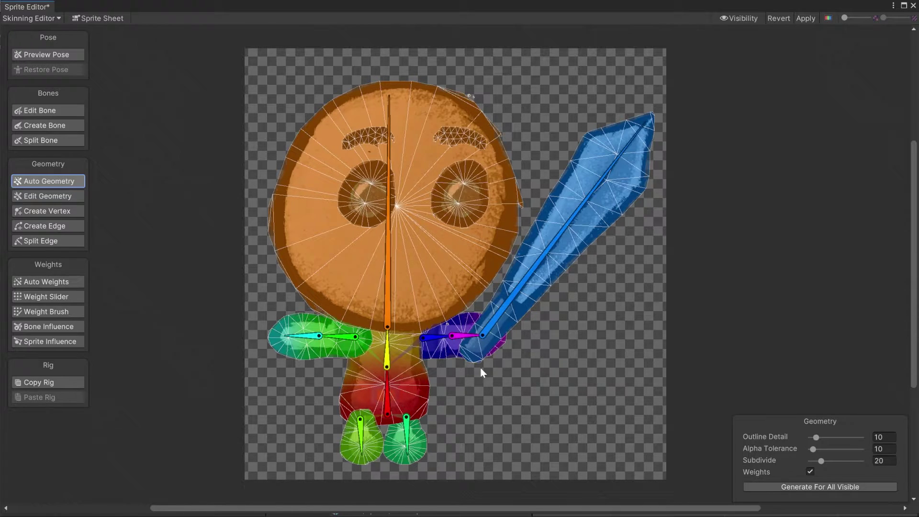
pyautogui.click(60, 309)
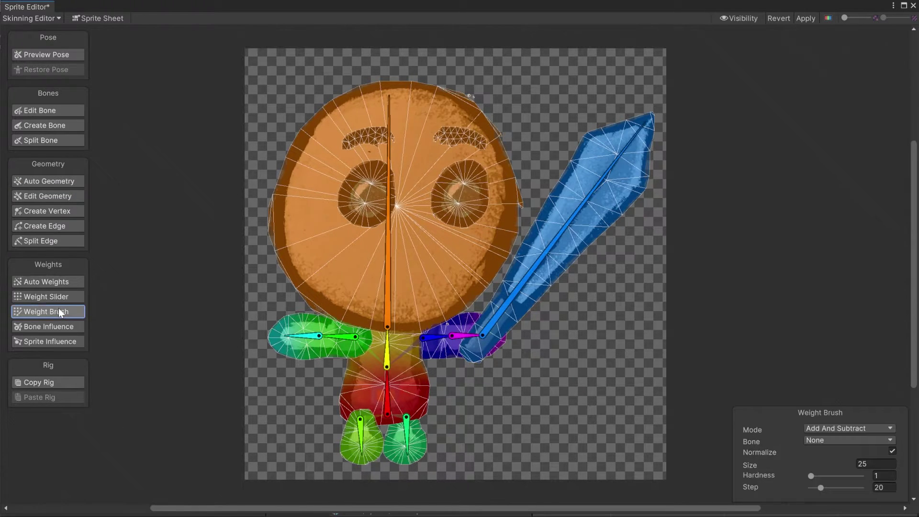
pyautogui.click(455, 256)
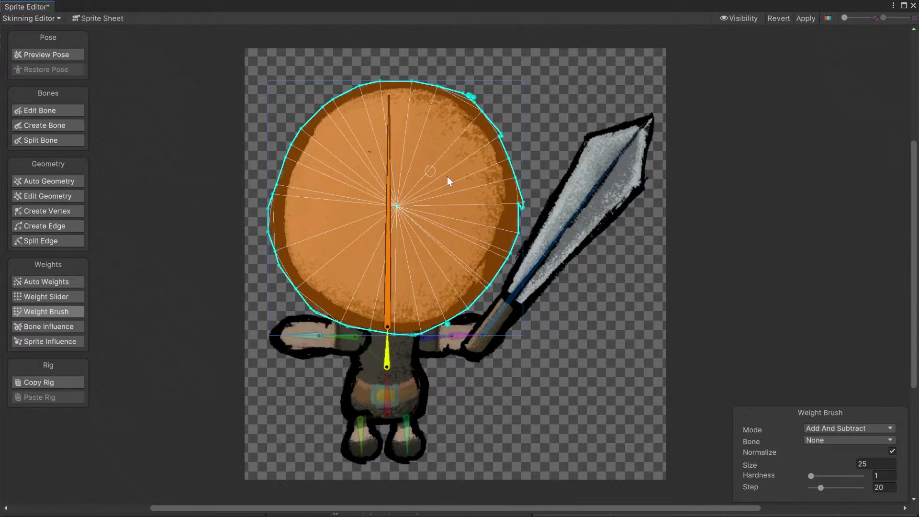
pyautogui.click(560, 130)
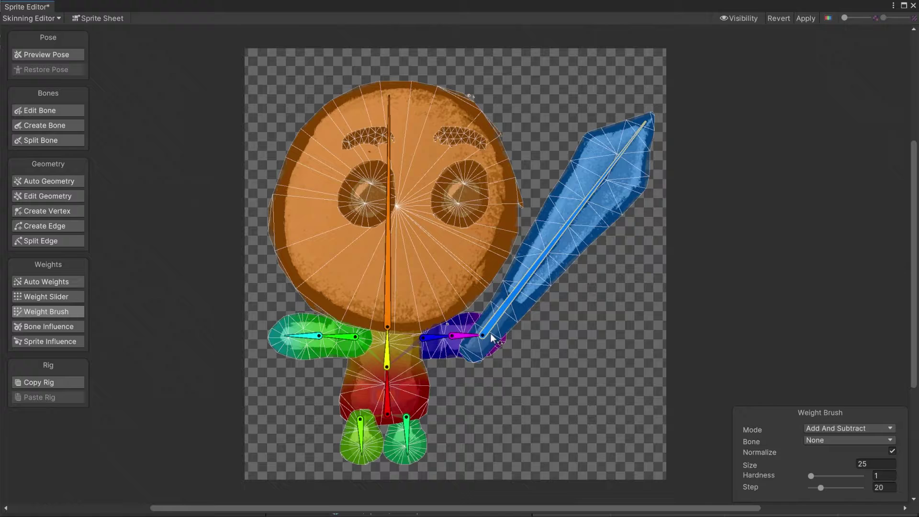
pyautogui.click(467, 360)
pyautogui.click(437, 428)
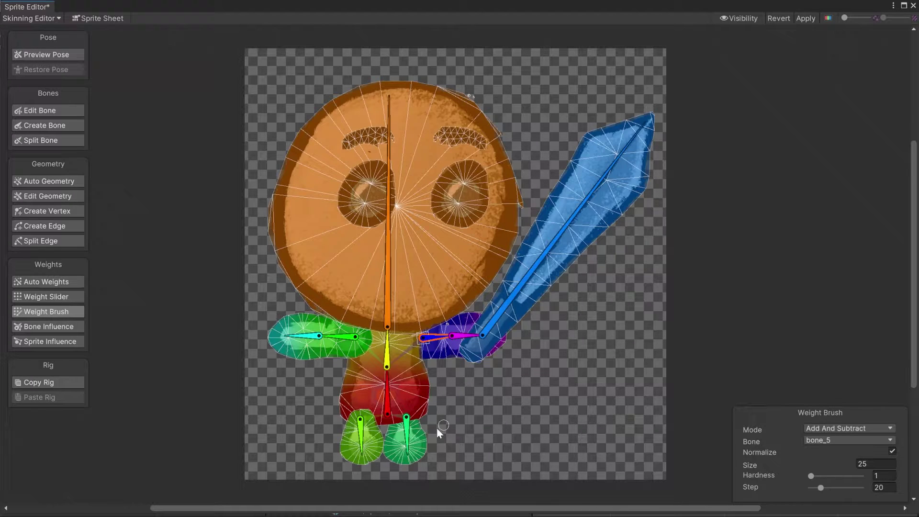
pyautogui.click(406, 436)
pyautogui.click(484, 424)
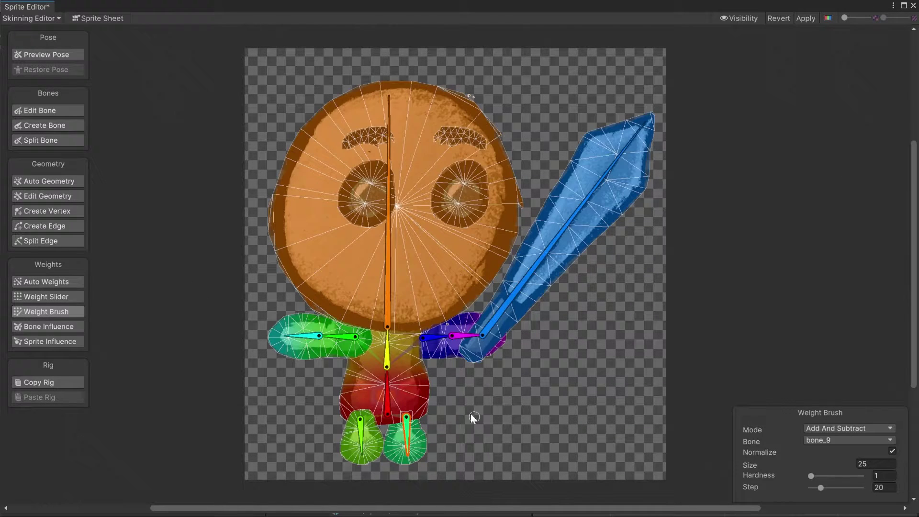
# Step: Examine the sword arm's mesh and weights up close with Weight Brush using bone_6, and deselect the arm
pyautogui.click(463, 336)
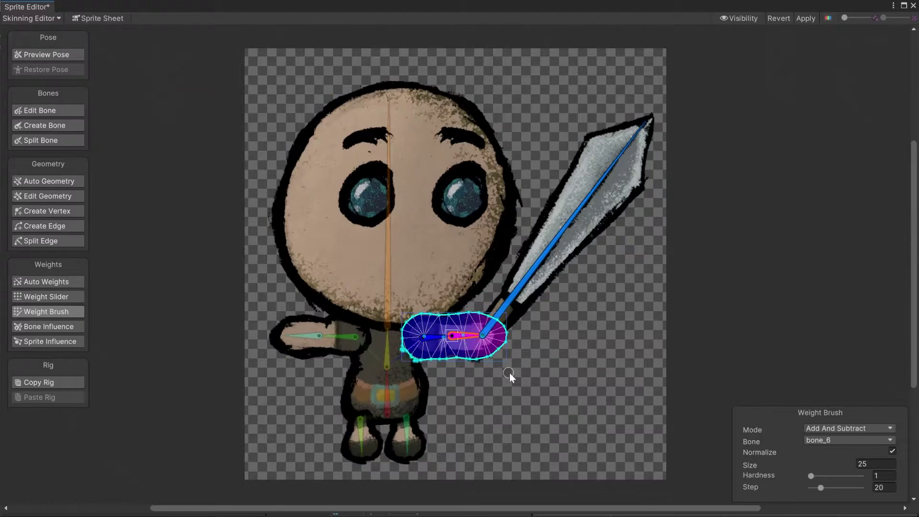
pyautogui.scroll(6, 501, 346)
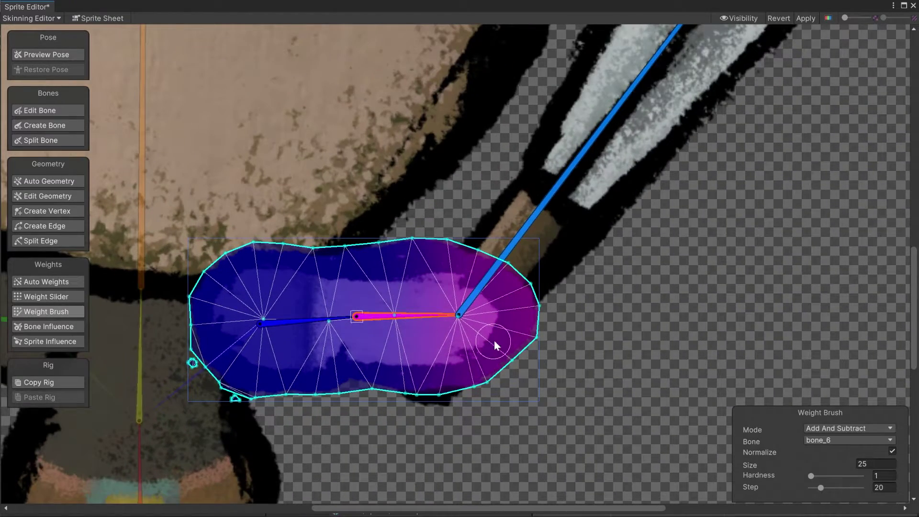
pyautogui.scroll(-8, 538, 353)
pyautogui.scroll(1, 478, 340)
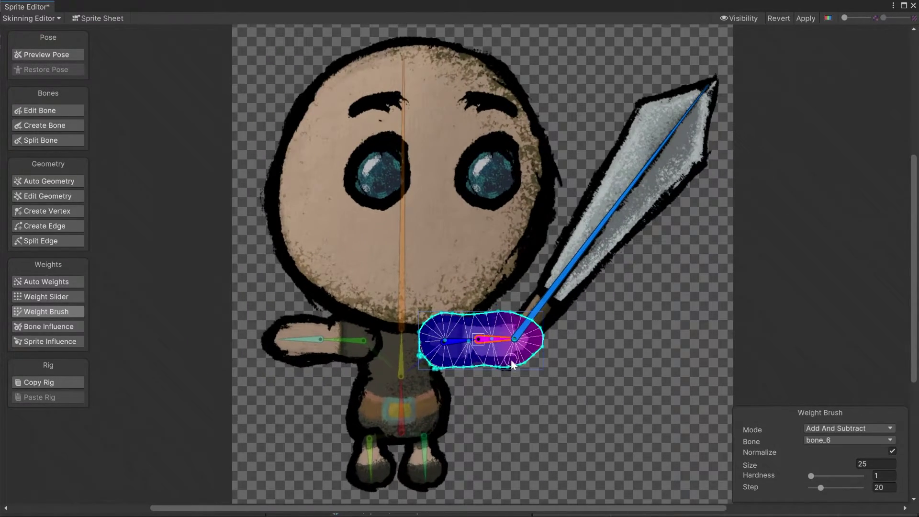
pyautogui.scroll(-1, 386, 328)
pyautogui.scroll(-1, 359, 334)
pyautogui.scroll(1, 353, 335)
pyautogui.doubleClick(517, 398)
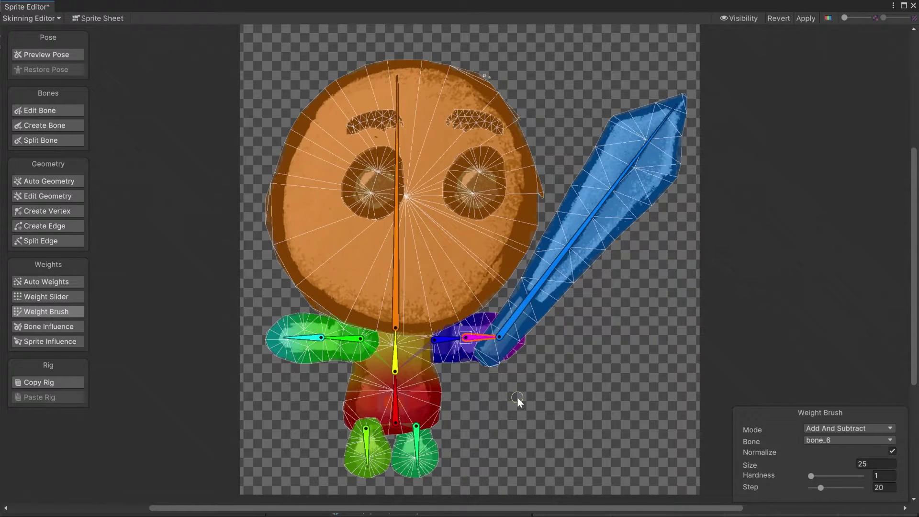
pyautogui.click(522, 312)
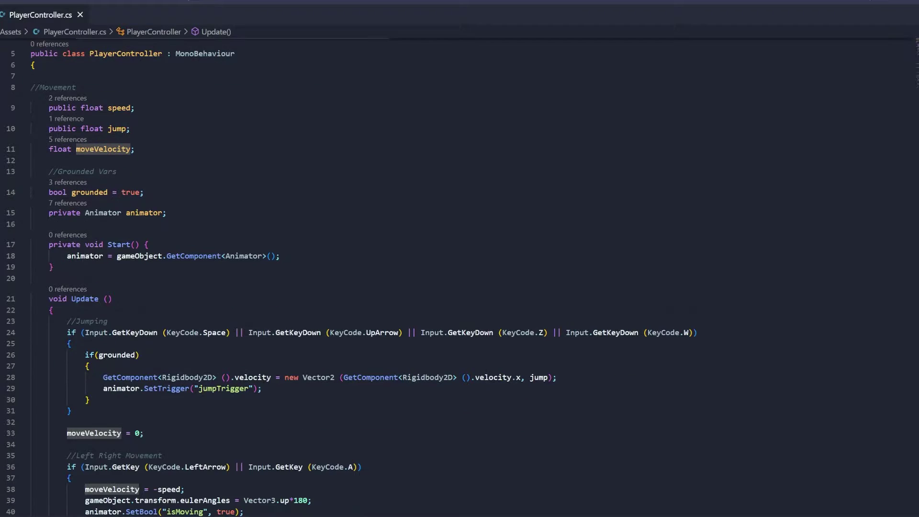
# Step: Read through the PlayerController.cs script and the web page with the original 2D platformer movement script
pyautogui.scroll(-6, 459, 277)
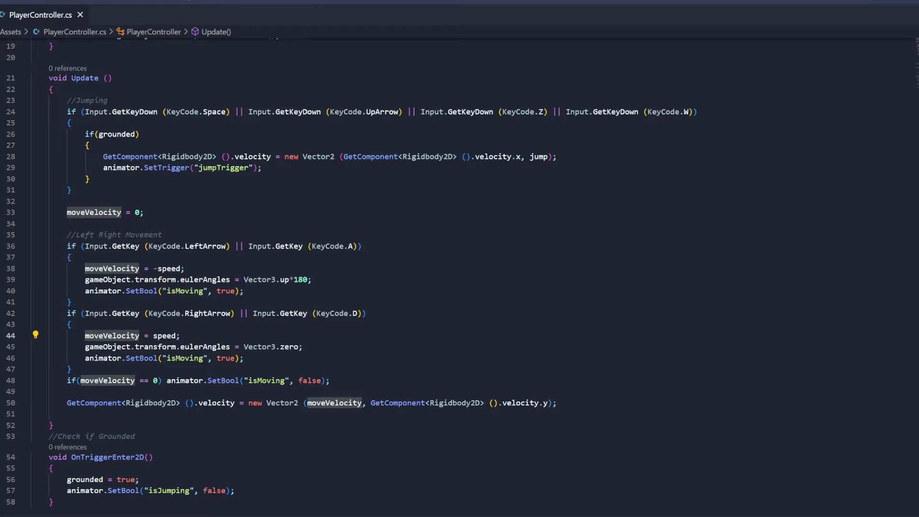
pyautogui.scroll(-7, 460, 278)
pyautogui.scroll(14, 459, 278)
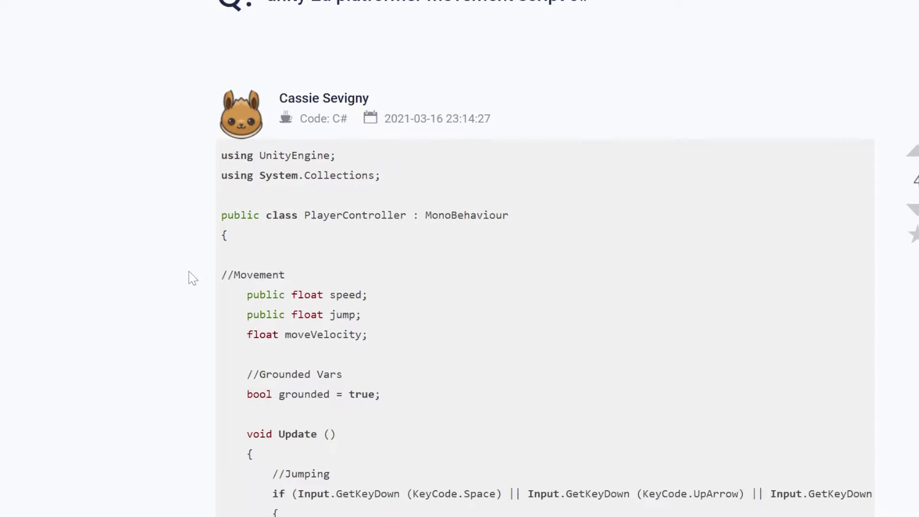
pyautogui.scroll(-10, 192, 278)
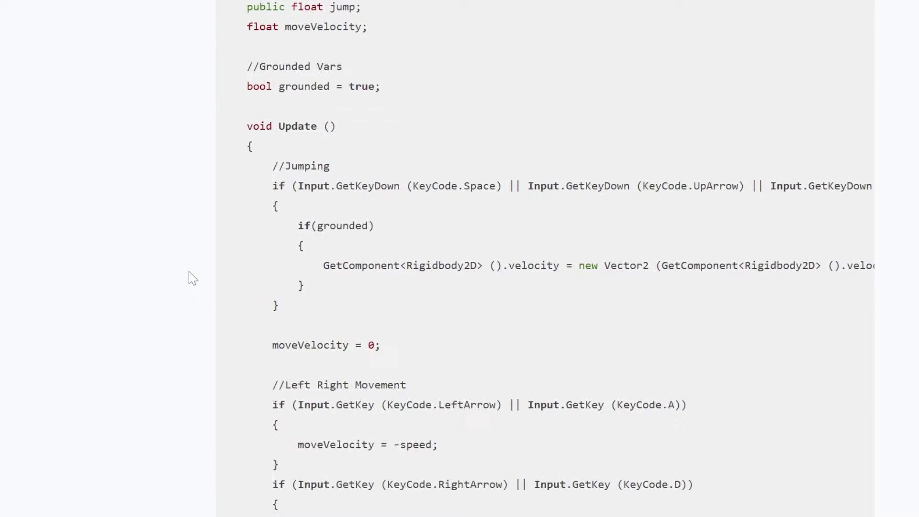
pyautogui.scroll(-5, 191, 278)
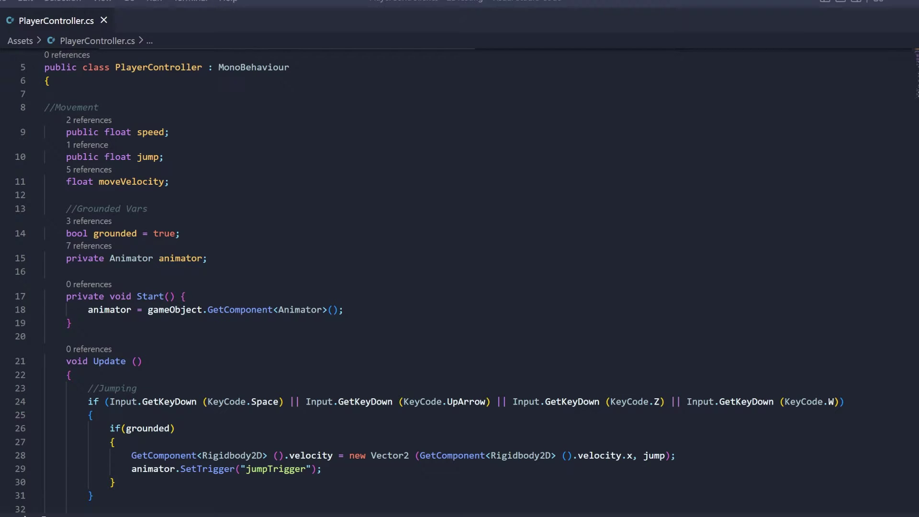
# Step: Highlight the private Animator declaration and the GetComponent<Animator>() assignment in Start in PlayerController.cs
pyautogui.scroll(-3, 459, 277)
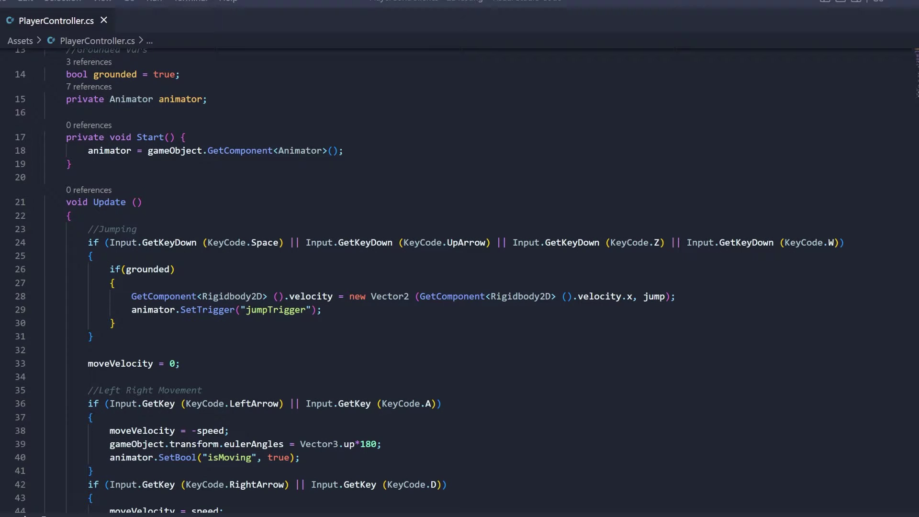
pyautogui.moveTo(66, 100); pyautogui.dragTo(207, 99)
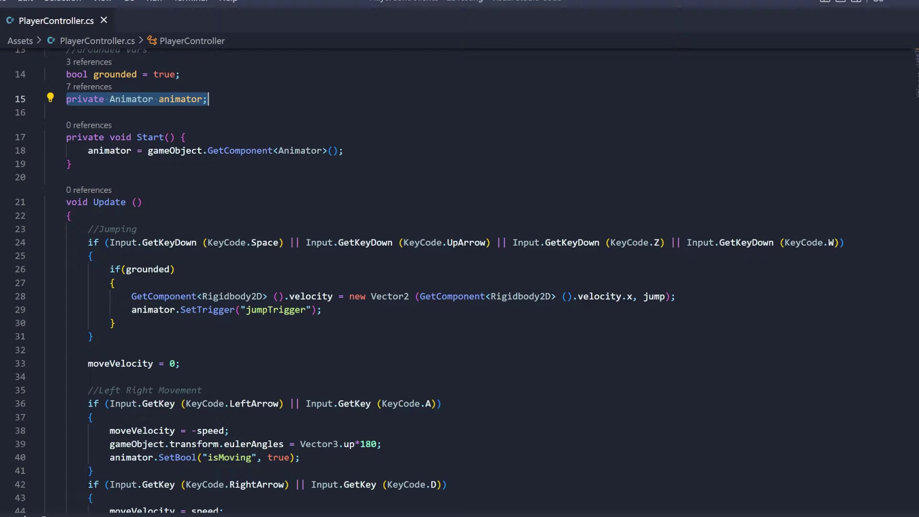
pyautogui.moveTo(88, 151); pyautogui.dragTo(344, 151)
pyautogui.click(45, 177)
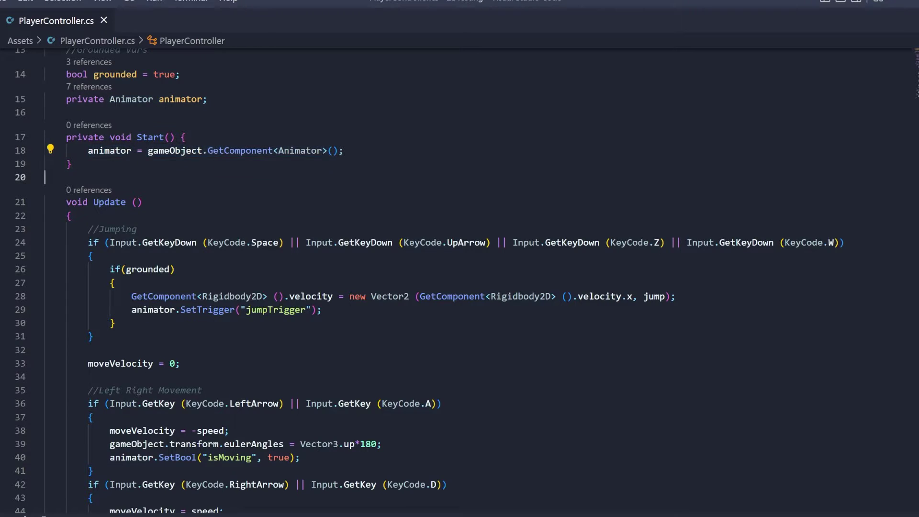
# Step: Highlight the SetTrigger("jumpTrigger") call and the SetBool("isMoving", true) call for left movement in Update
pyautogui.scroll(-3, 460, 278)
pyautogui.moveTo(132, 204); pyautogui.dragTo(322, 204)
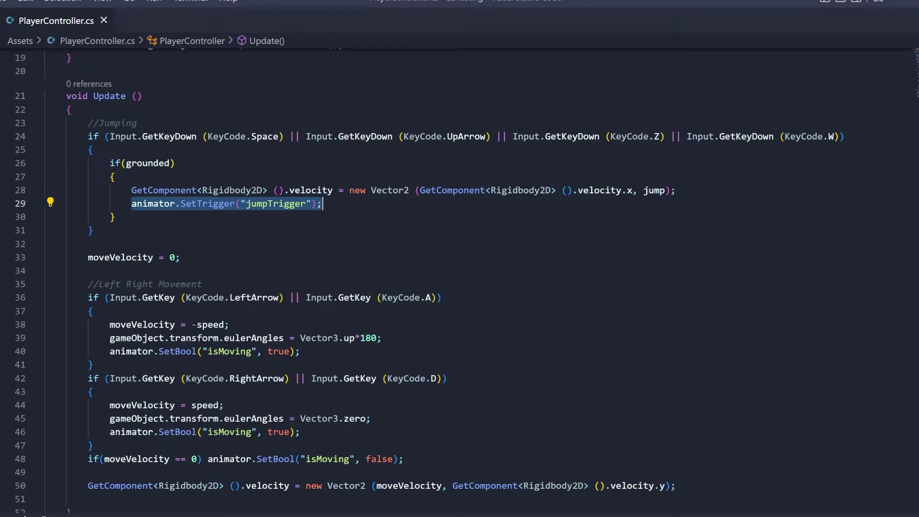
pyautogui.click(115, 217)
pyautogui.scroll(-4, 460, 277)
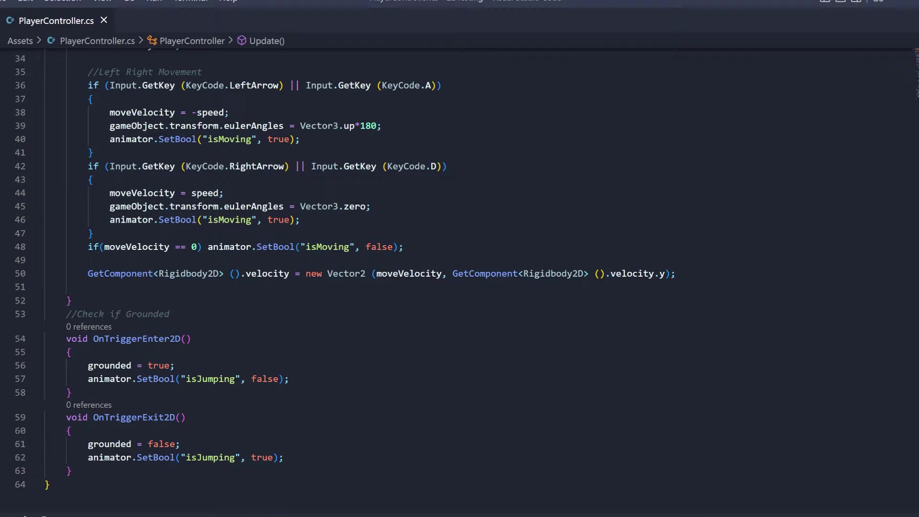
pyautogui.moveTo(106, 139); pyautogui.dragTo(301, 139)
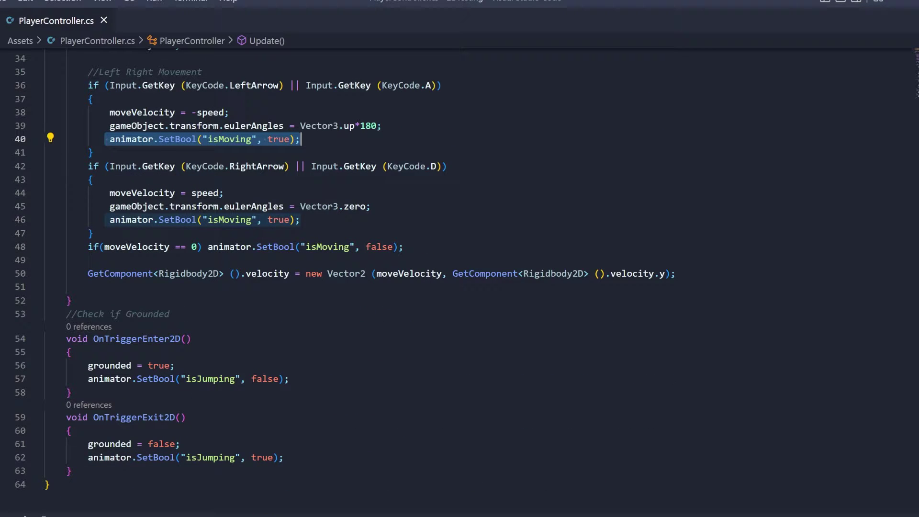
# Step: Highlight the SetBool("isJumping") calls in OnTriggerEnter2D and OnTriggerExit2D
pyautogui.click(72, 392)
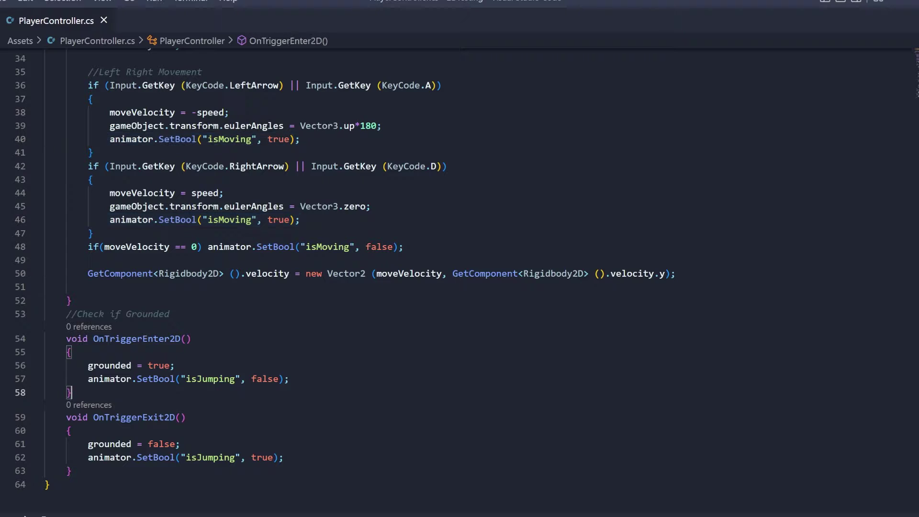
pyautogui.moveTo(84, 379); pyautogui.dragTo(290, 378)
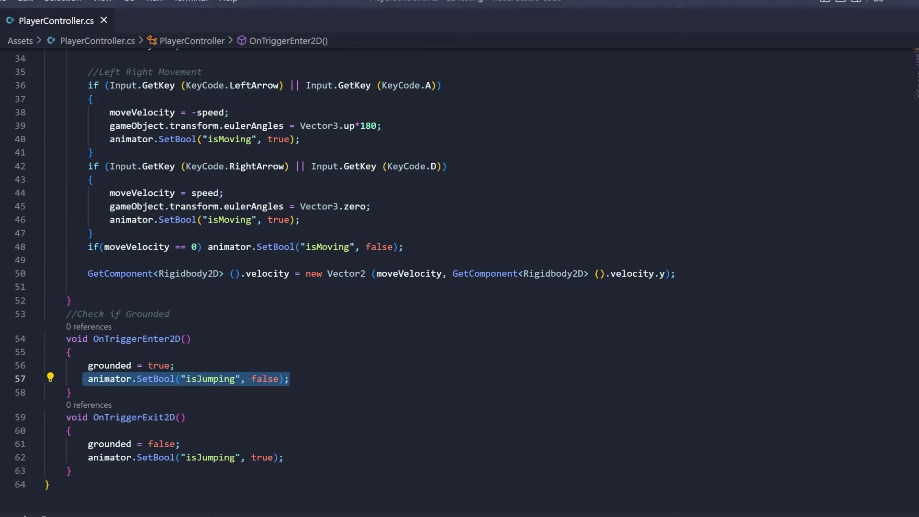
pyautogui.moveTo(285, 457); pyautogui.dragTo(88, 458)
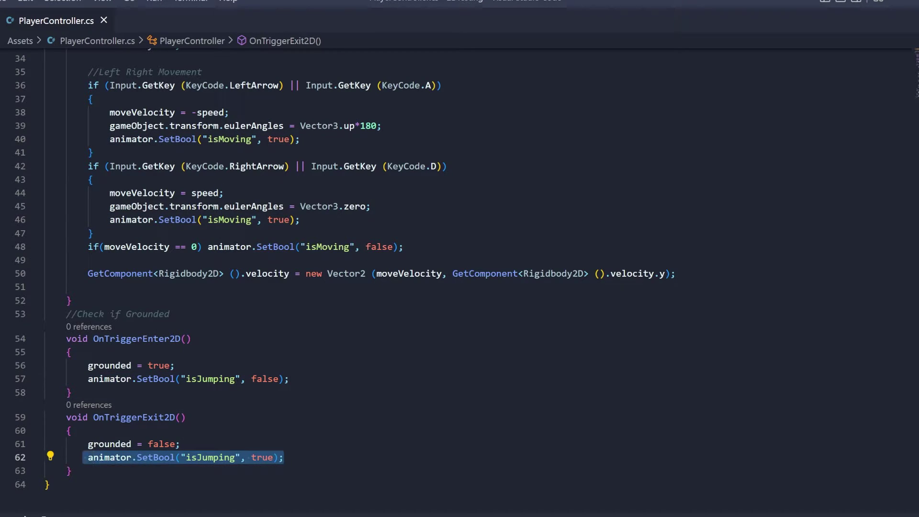
# Step: Switch to Unity and examine the human character's state graph in the Animator
pyautogui.click(171, 457)
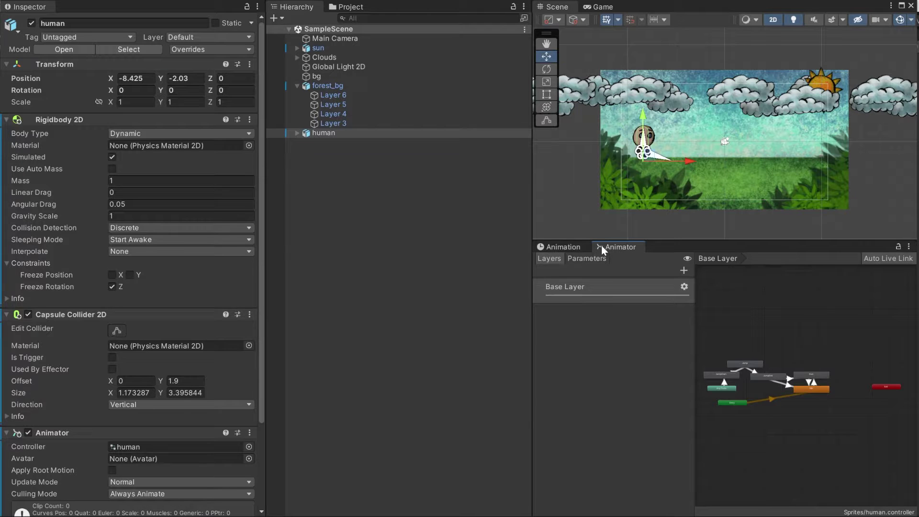
pyautogui.scroll(8, 786, 381)
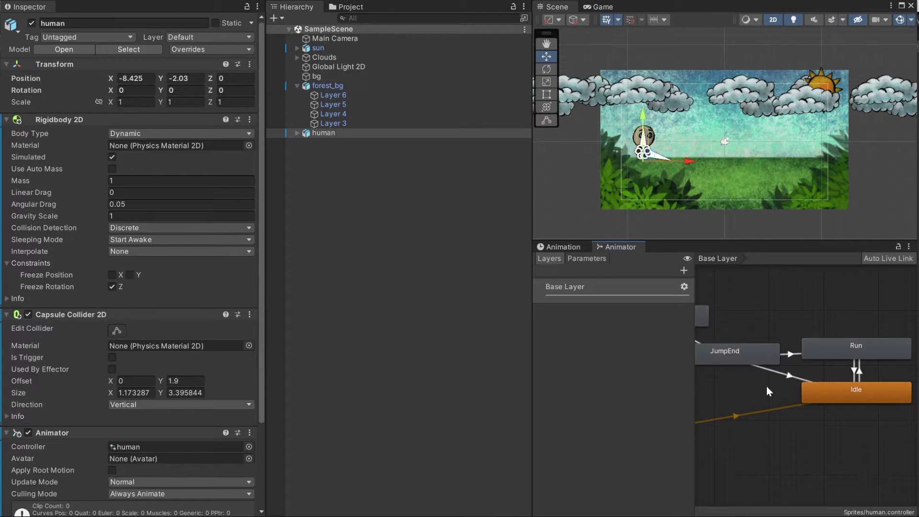
pyautogui.scroll(-5, 815, 399)
pyautogui.scroll(2, 807, 398)
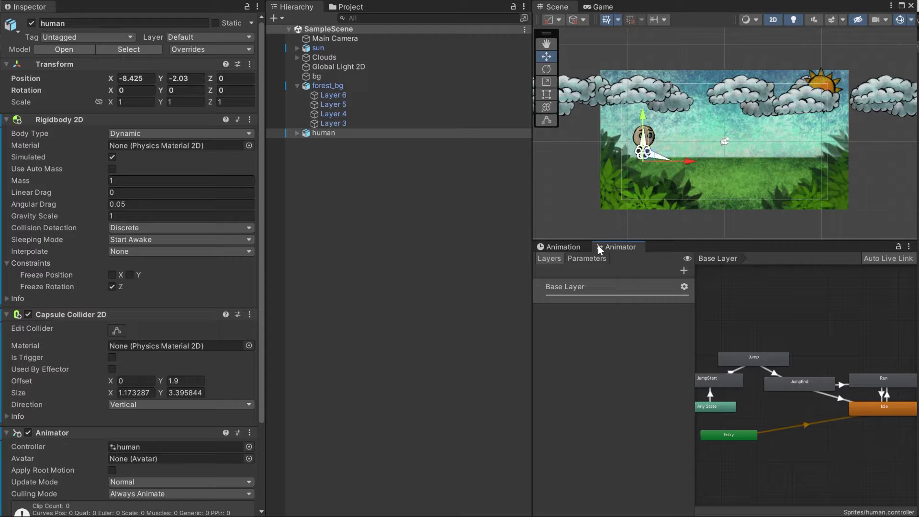
# Step: Show the human object's Idle clip in the Animation window and preview its pose at frame 0
pyautogui.click(563, 248)
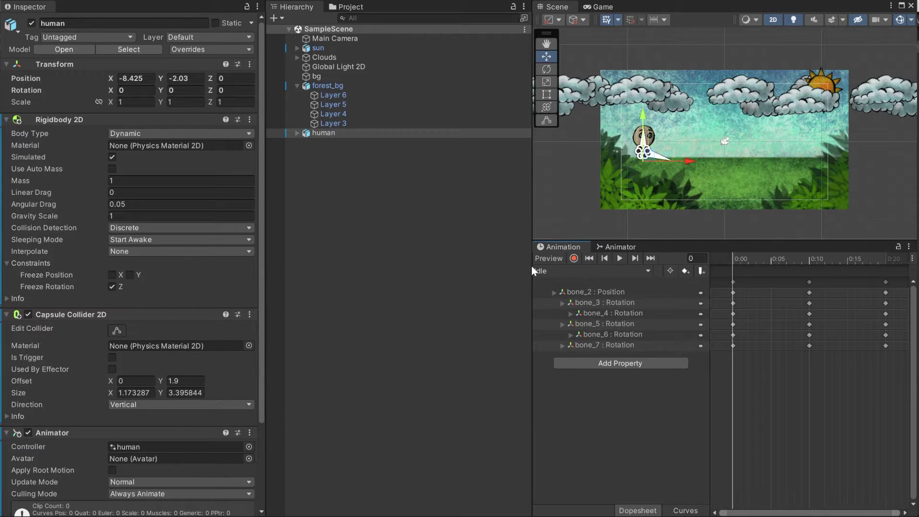
pyautogui.click(369, 86)
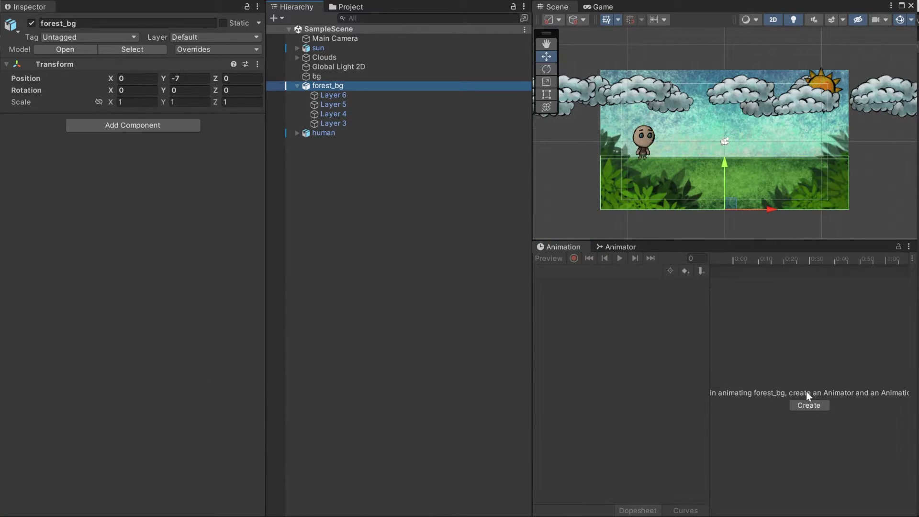
pyautogui.click(349, 132)
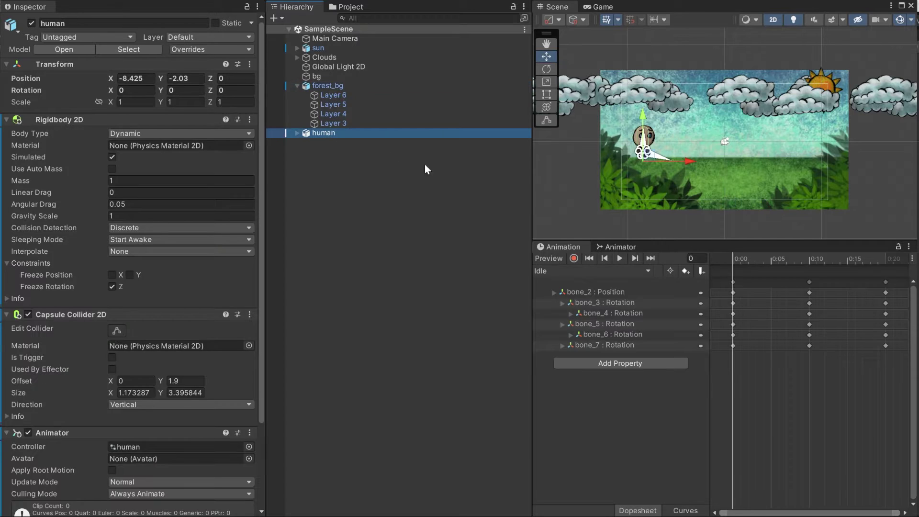
pyautogui.scroll(1, 747, 291)
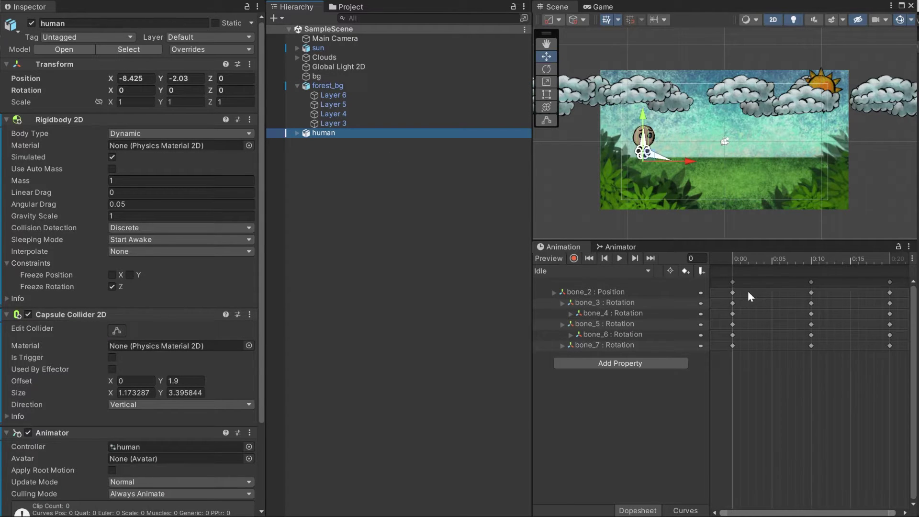
pyautogui.scroll(4, 618, 146)
pyautogui.scroll(3, 631, 143)
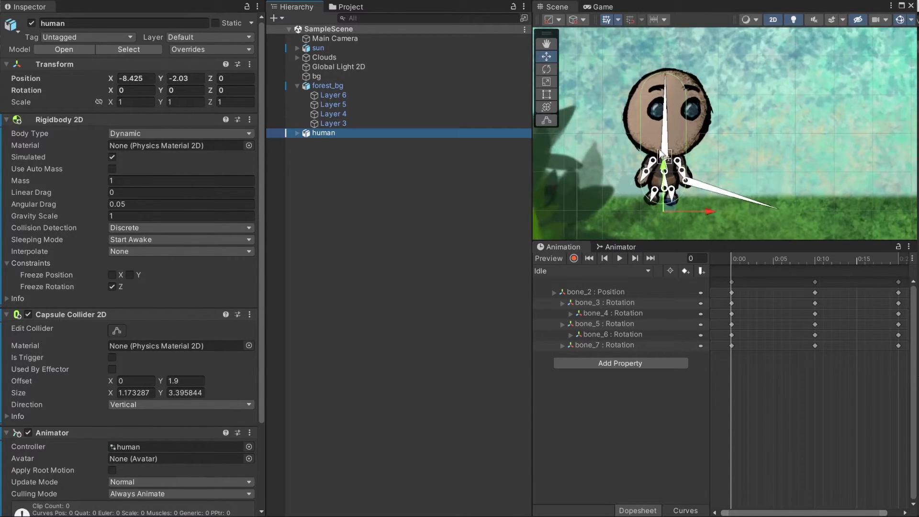
pyautogui.moveTo(746, 259)
pyautogui.mouseDown()
pyautogui.moveTo(874, 254)
pyautogui.moveTo(749, 251)
pyautogui.moveTo(896, 252)
pyautogui.moveTo(733, 251)
pyautogui.mouseUp()
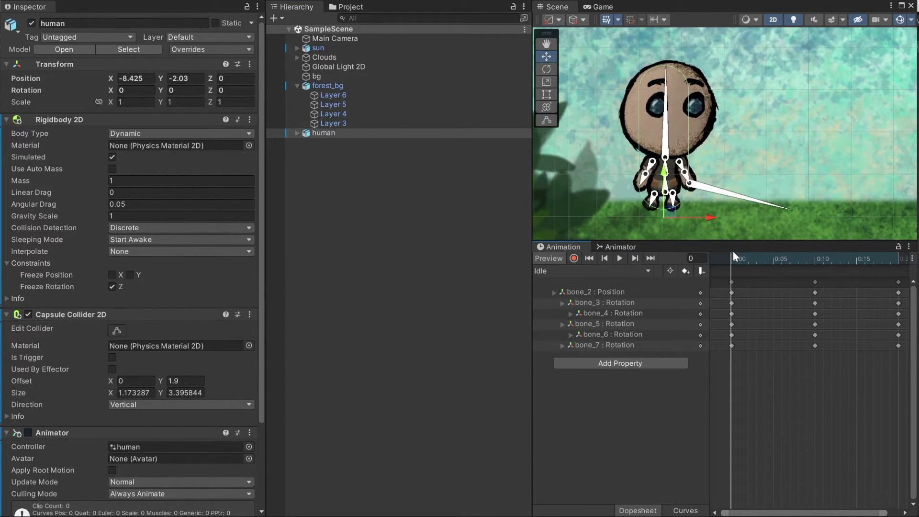
# Step: Try posing and scaling the character with keyframe recording enabled at frame 0 of the Idle clip
pyautogui.click(574, 259)
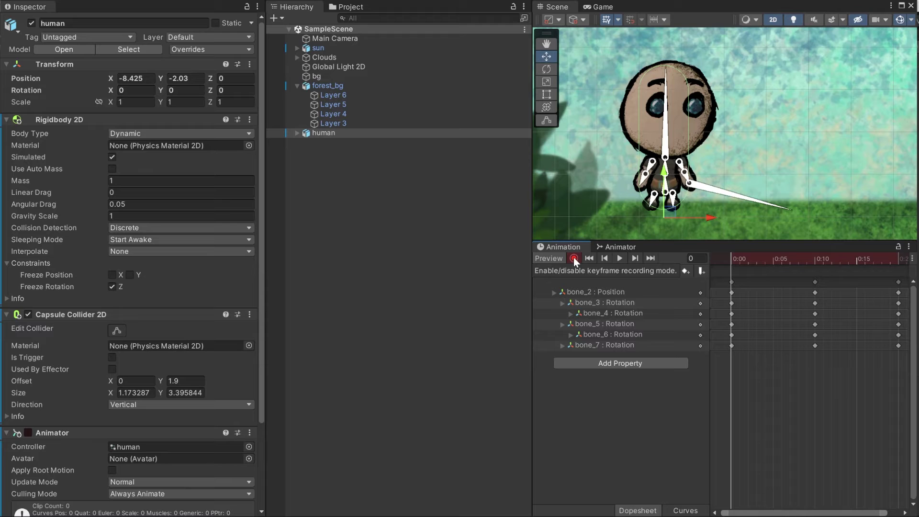
pyautogui.scroll(2, 693, 183)
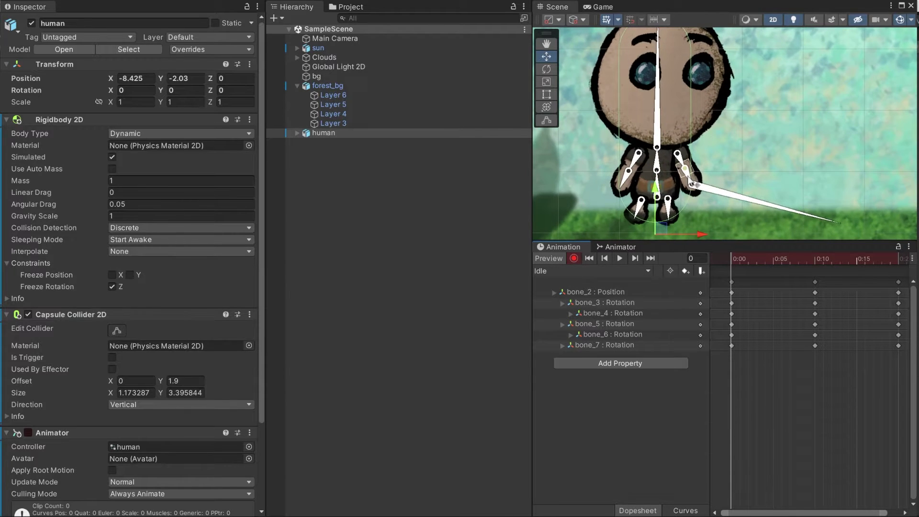
pyautogui.scroll(3, 694, 185)
pyautogui.scroll(2, 694, 185)
pyautogui.moveTo(692, 173); pyautogui.dragTo(692, 175)
pyautogui.hotkey('ctrl', 'z')
pyautogui.hotkey('ctrl', 'z')
pyautogui.scroll(-3, 693, 185)
pyautogui.moveTo(682, 196); pyautogui.dragTo(694, 136, button='middle')
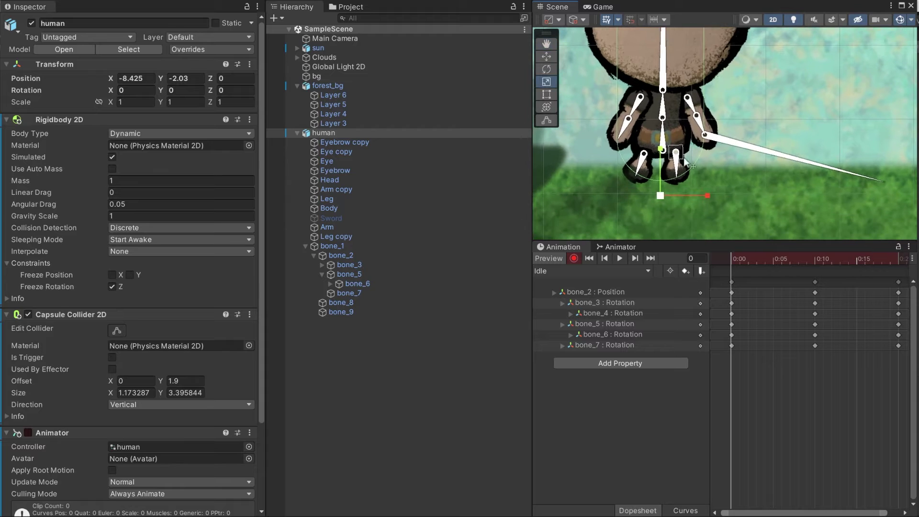
pyautogui.moveTo(660, 198); pyautogui.dragTo(673, 191)
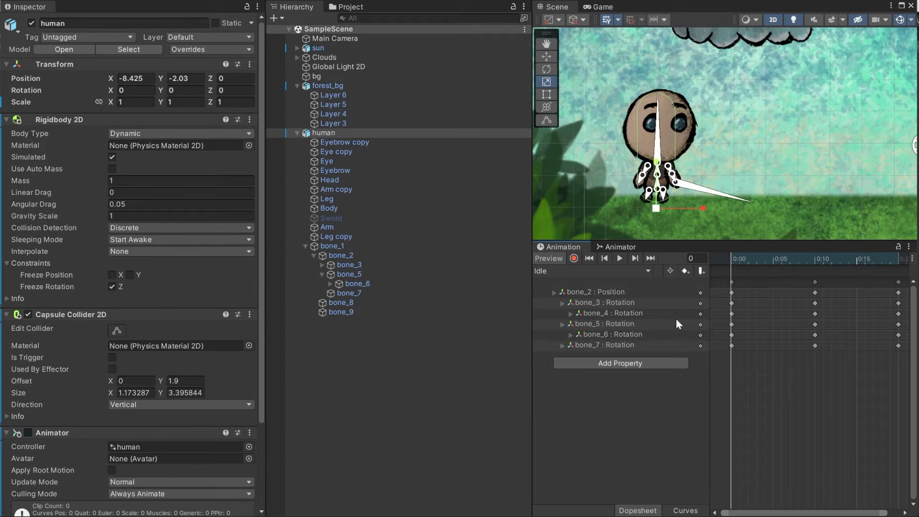
# Step: Switch to the Run clip, scrub through its keyframes and play it
pyautogui.click(645, 269)
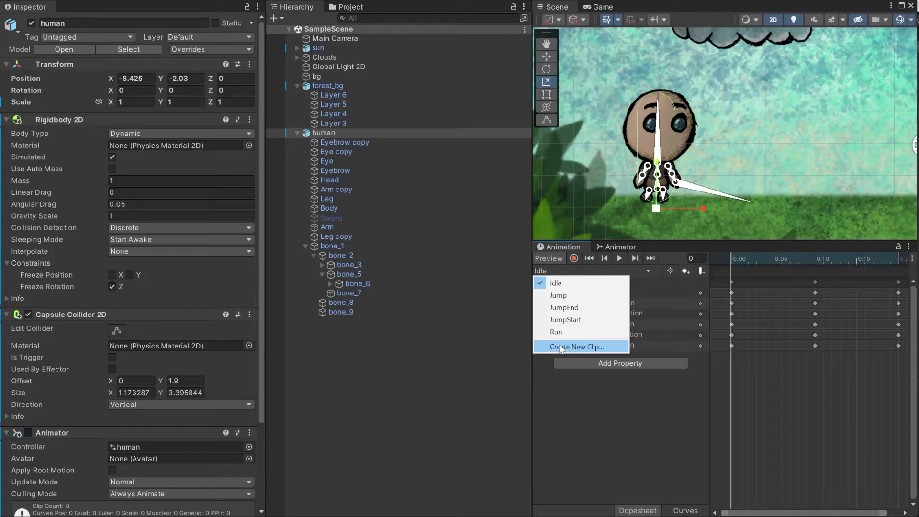
pyautogui.click(567, 331)
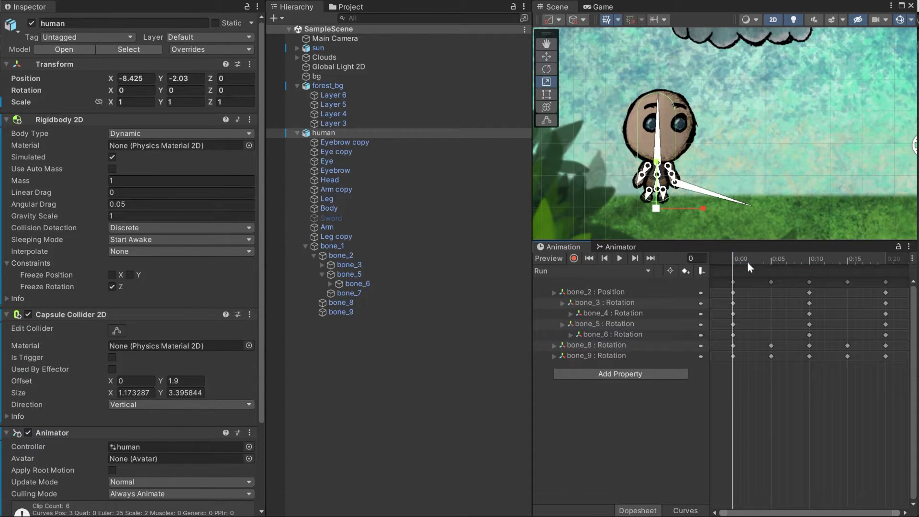
pyautogui.scroll(2, 676, 187)
pyautogui.moveTo(745, 259); pyautogui.dragTo(895, 259)
pyautogui.click(620, 259)
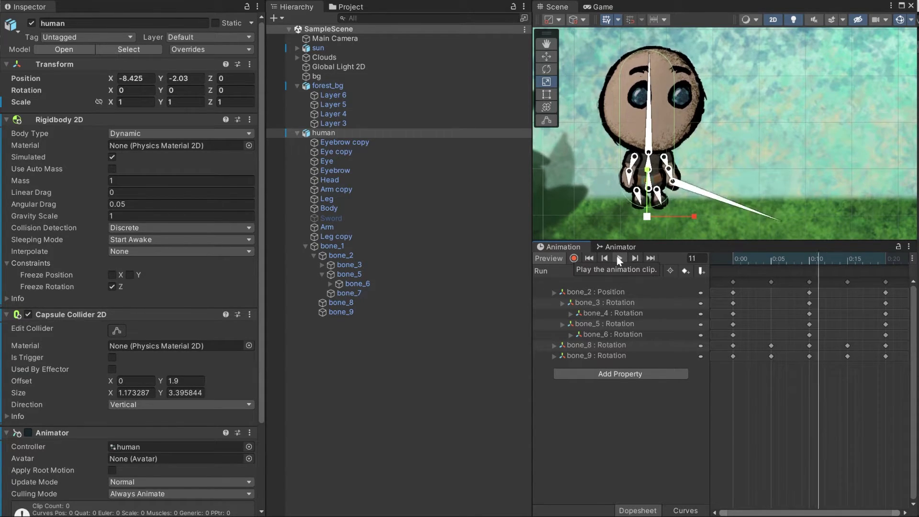
# Step: Switch to the JumpStart clip, enable keyframe recording and select bone_1
pyautogui.click(556, 271)
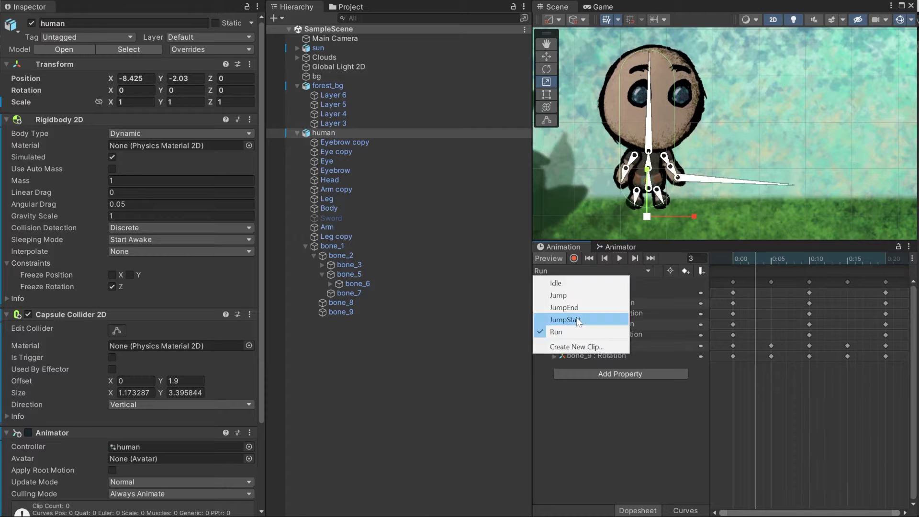
pyautogui.click(577, 317)
pyautogui.click(571, 260)
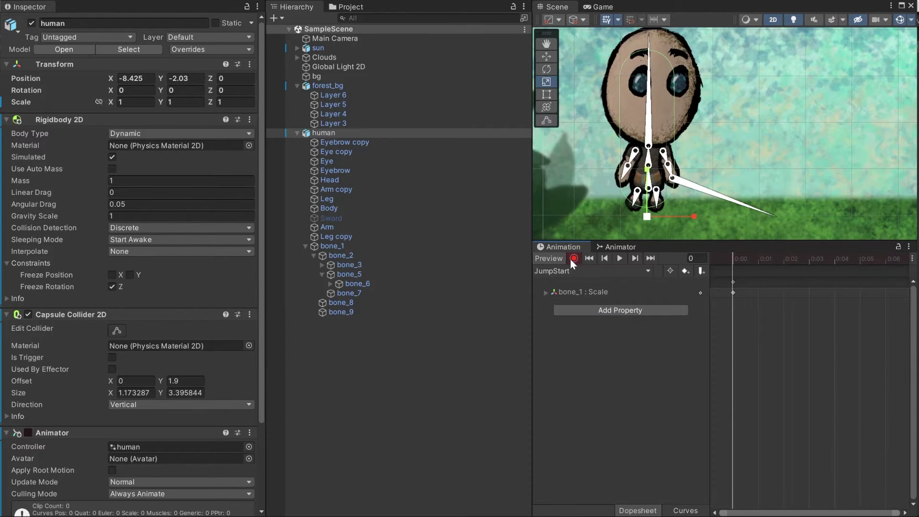
pyautogui.moveTo(655, 81); pyautogui.dragTo(657, 97, button='middle')
pyautogui.click(652, 194)
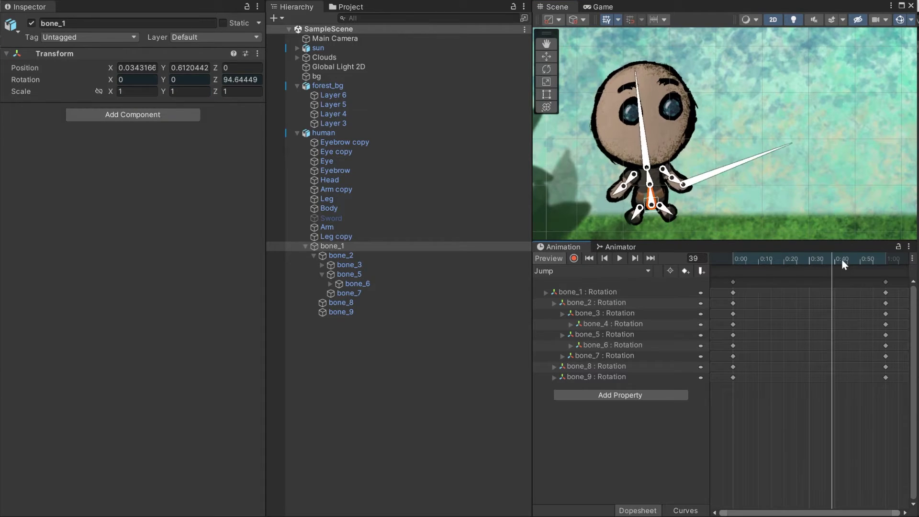
# Step: Preview the Jump clip and the JumpEnd clip, playing each from frame 0
pyautogui.moveTo(841, 260); pyautogui.dragTo(674, 254)
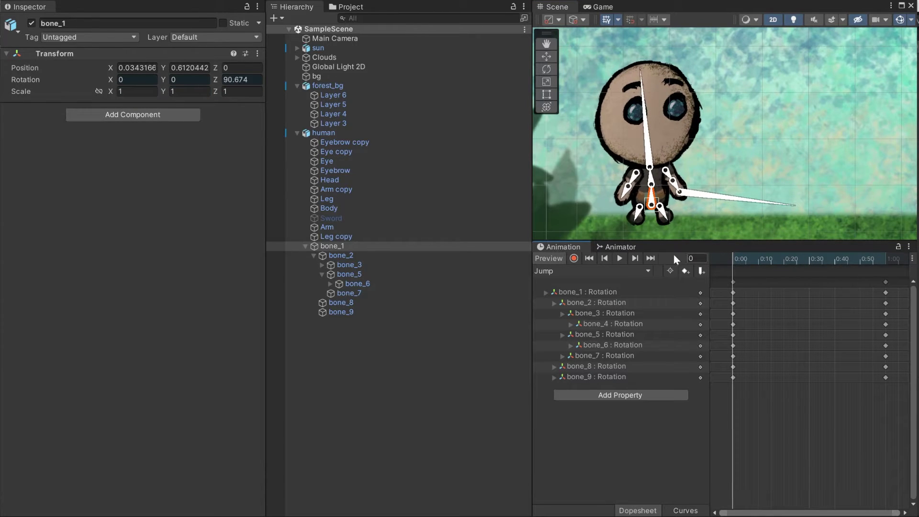
pyautogui.click(619, 259)
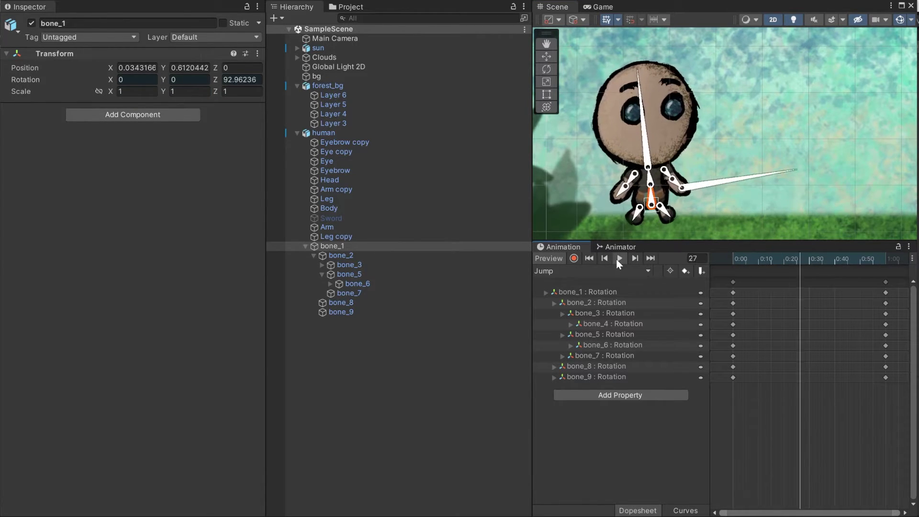
pyautogui.click(619, 259)
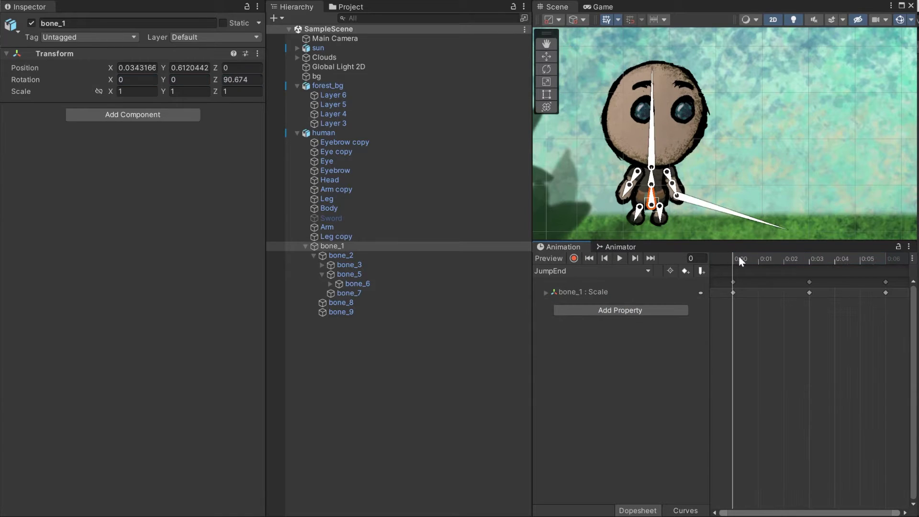
pyautogui.moveTo(740, 256)
pyautogui.mouseDown()
pyautogui.moveTo(876, 254)
pyautogui.moveTo(707, 254)
pyautogui.moveTo(874, 247)
pyautogui.moveTo(733, 251)
pyautogui.mouseUp()
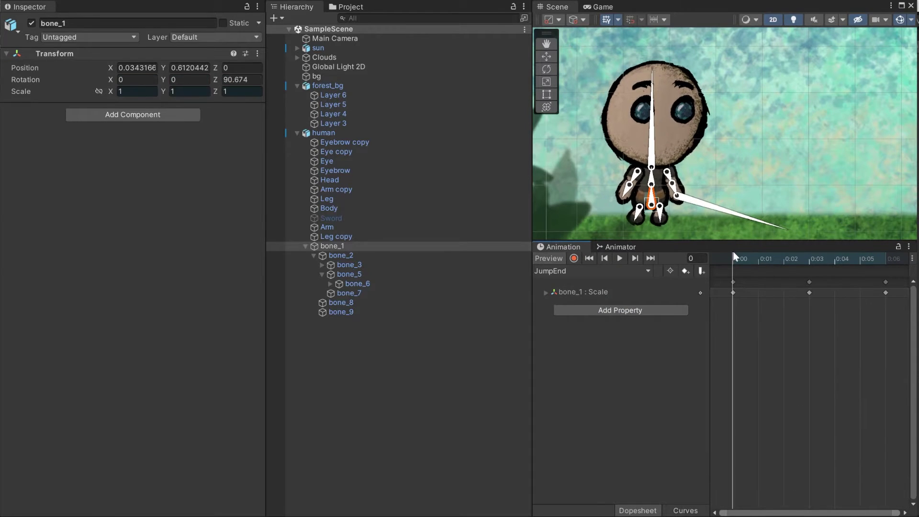
pyautogui.click(619, 259)
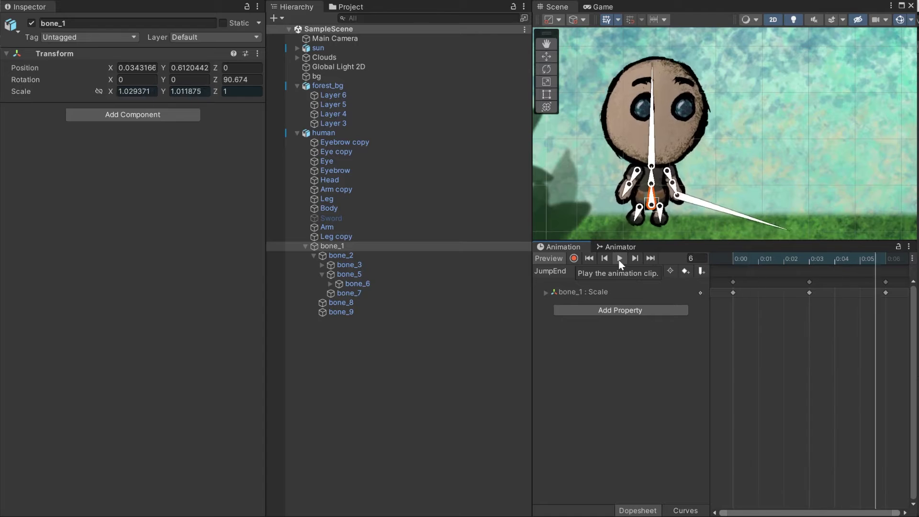
# Step: Display the Animator's parameters and view the parameter types that can be added
pyautogui.click(621, 247)
pyautogui.click(588, 258)
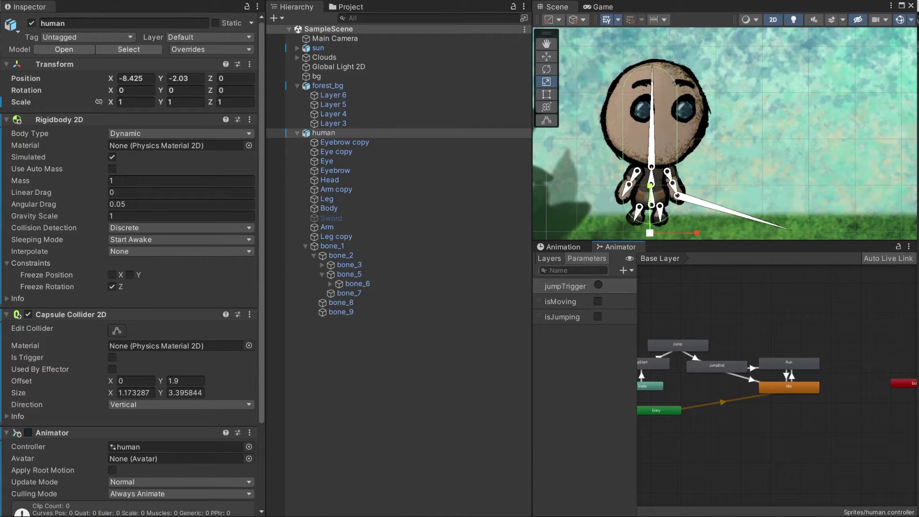
pyautogui.click(624, 270)
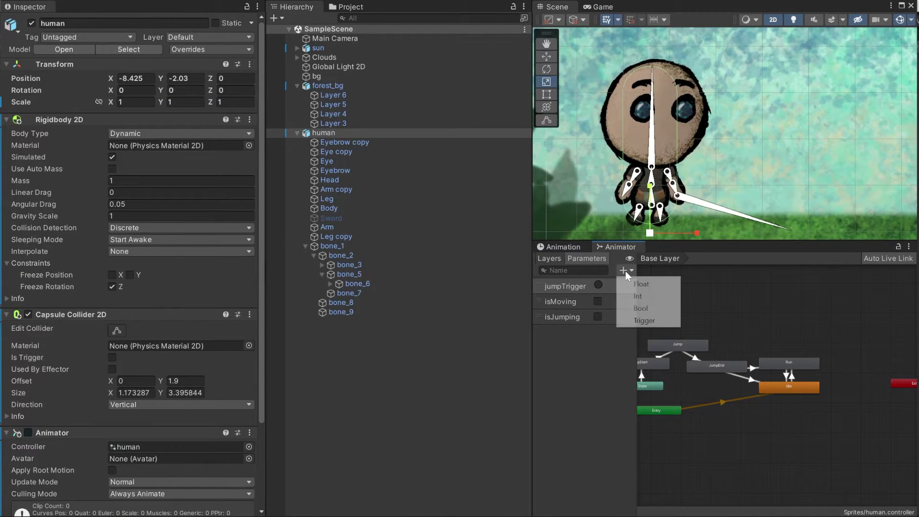
pyautogui.click(798, 303)
# Step: Inspect the settings and conditions of the JumpEnd -> Run, JumpStart -> Jump and Run -> Idle transitions
pyautogui.scroll(4, 754, 339)
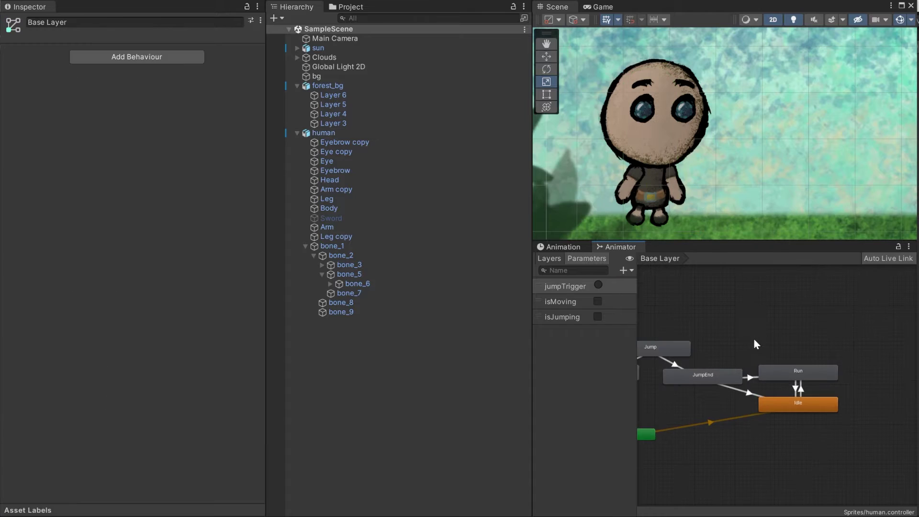
pyautogui.moveTo(713, 352); pyautogui.dragTo(693, 365, button='middle')
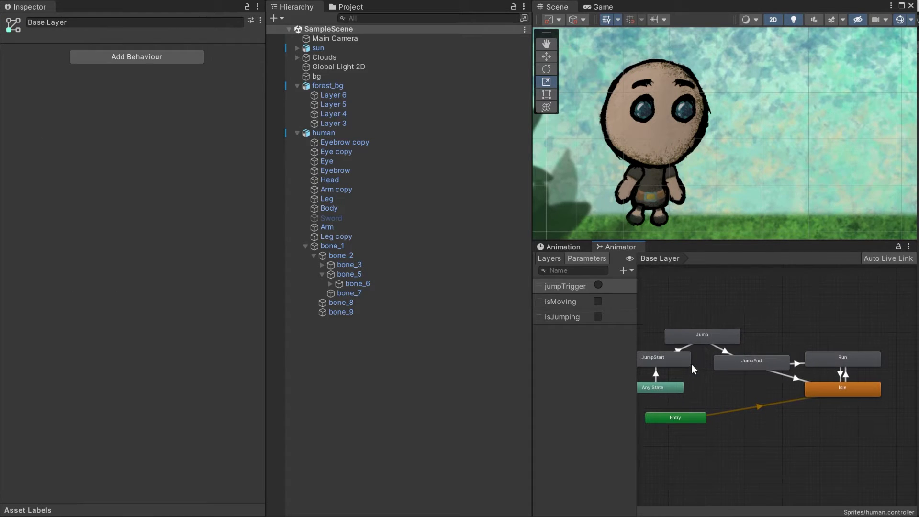
pyautogui.click(796, 363)
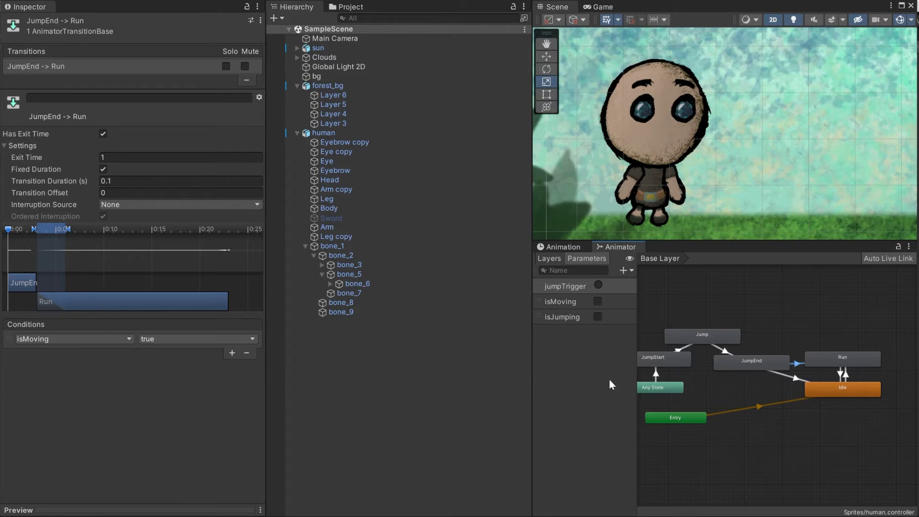
pyautogui.click(682, 347)
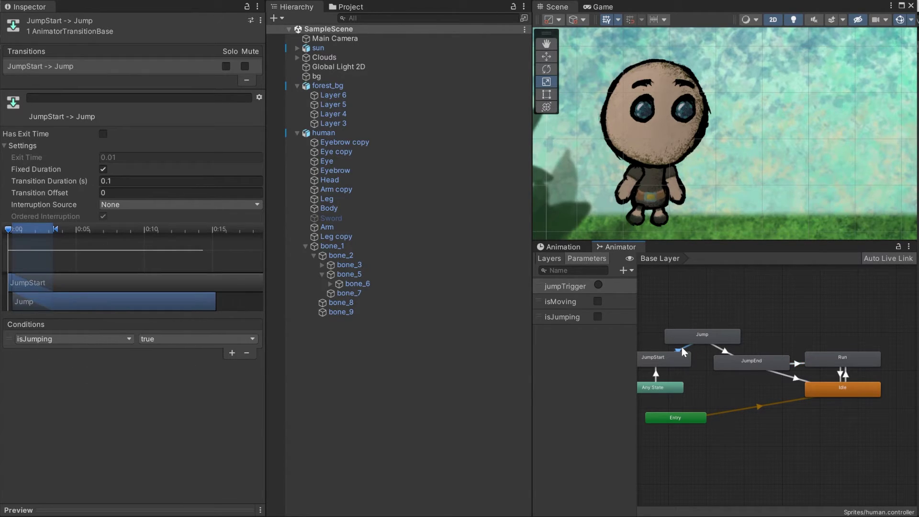
pyautogui.click(839, 372)
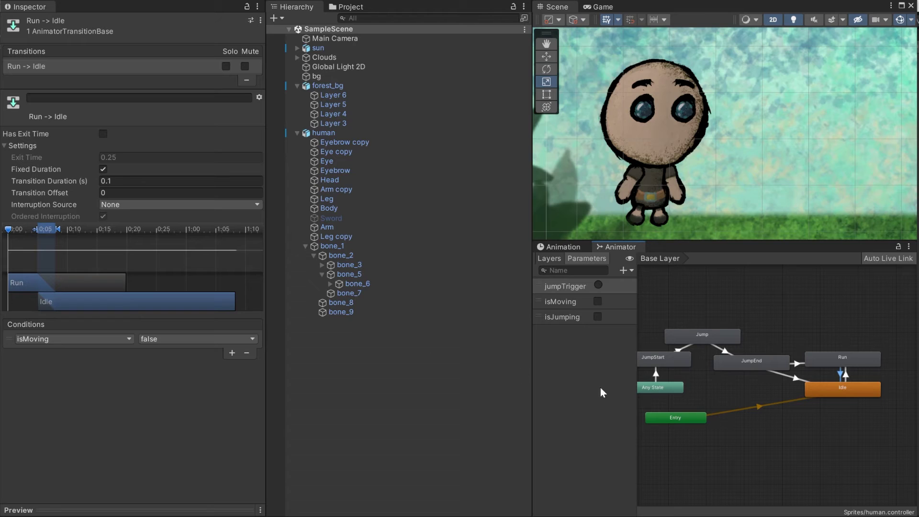
# Step: Trace the jump sequence from Any State through JumpStart and Jump to JumpEnd, inspecting each state and connecting transition
pyautogui.click(741, 438)
pyautogui.moveTo(741, 437); pyautogui.dragTo(757, 433, button='middle')
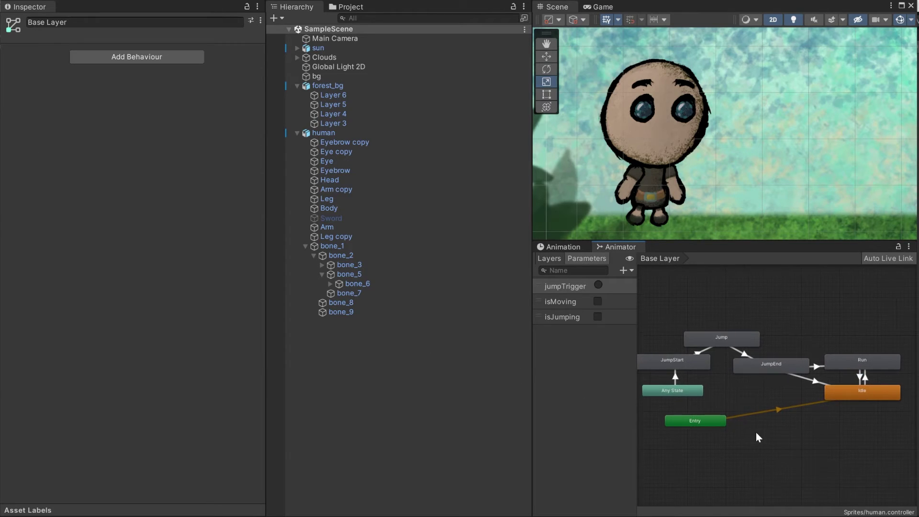
pyautogui.click(675, 388)
pyautogui.click(674, 372)
pyautogui.click(676, 361)
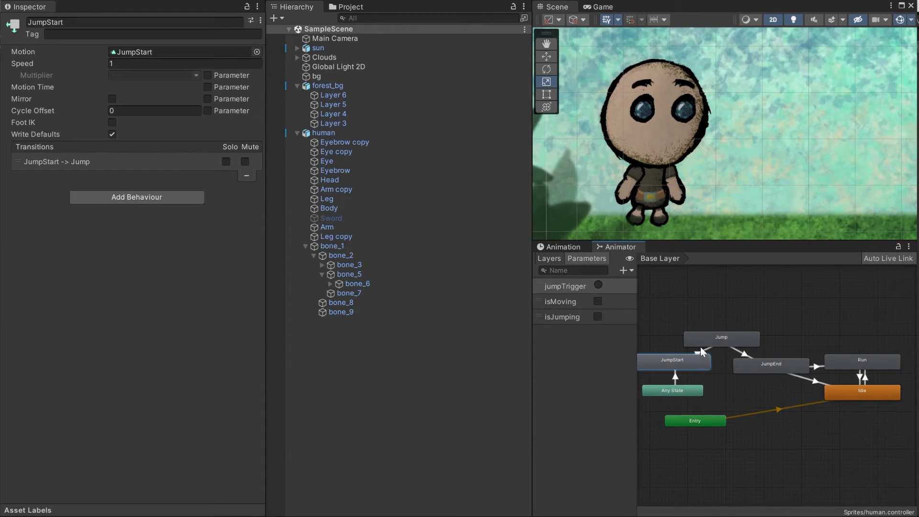
pyautogui.click(702, 351)
pyautogui.click(735, 341)
pyautogui.click(747, 355)
pyautogui.click(761, 365)
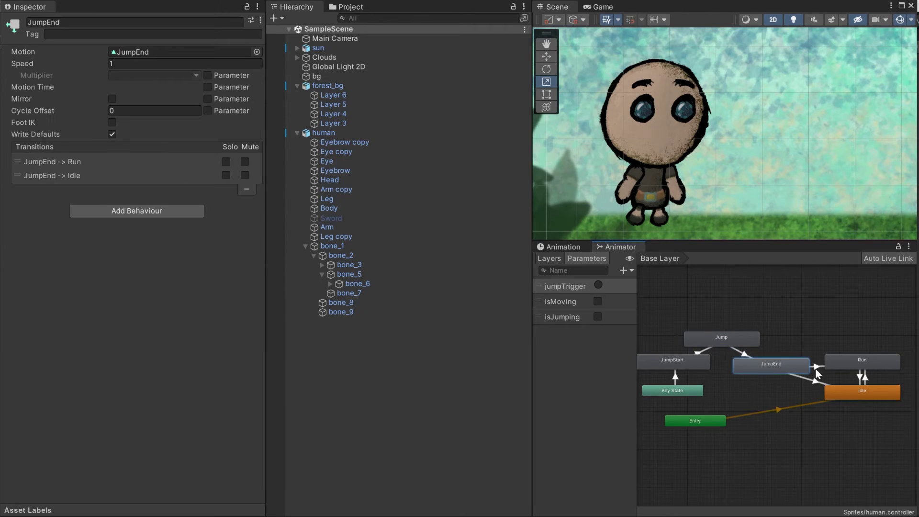
# Step: Inspect the Run and Idle states, the transition between them and those leading from JumpEnd
pyautogui.click(815, 366)
pyautogui.click(862, 362)
pyautogui.click(864, 379)
pyautogui.click(849, 392)
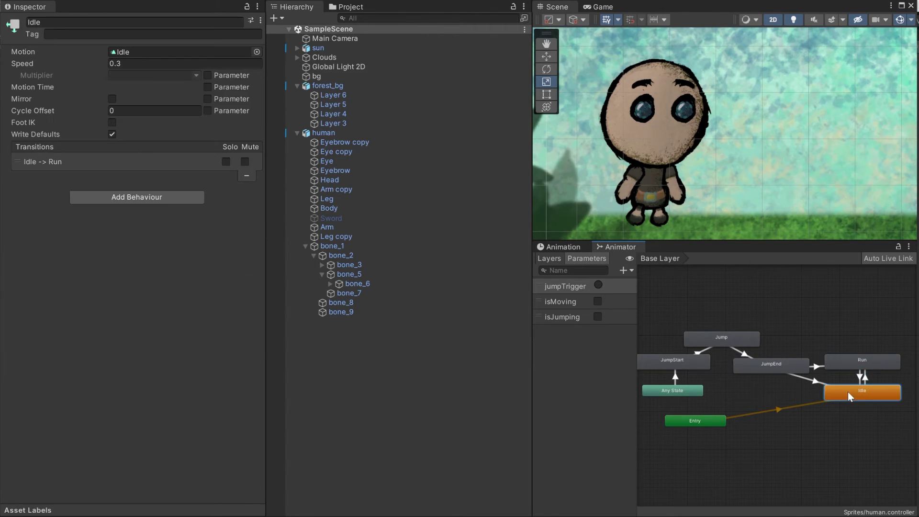
pyautogui.click(816, 381)
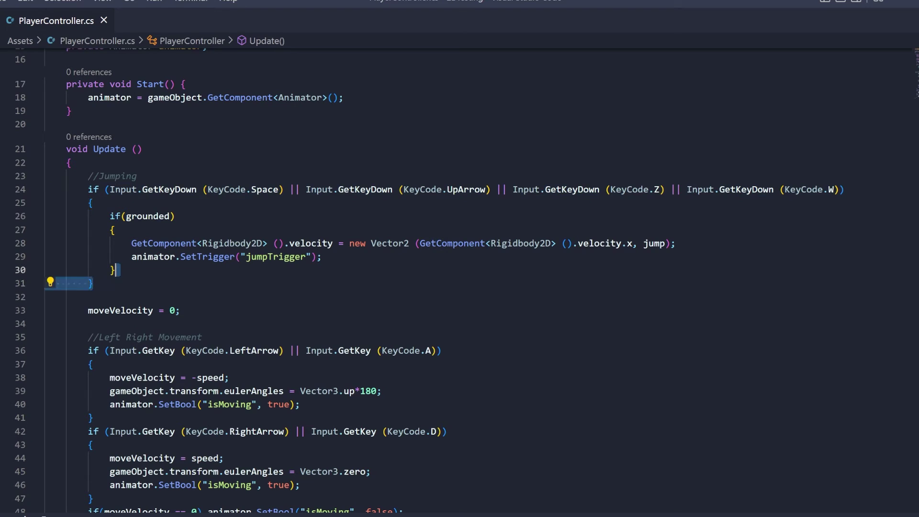